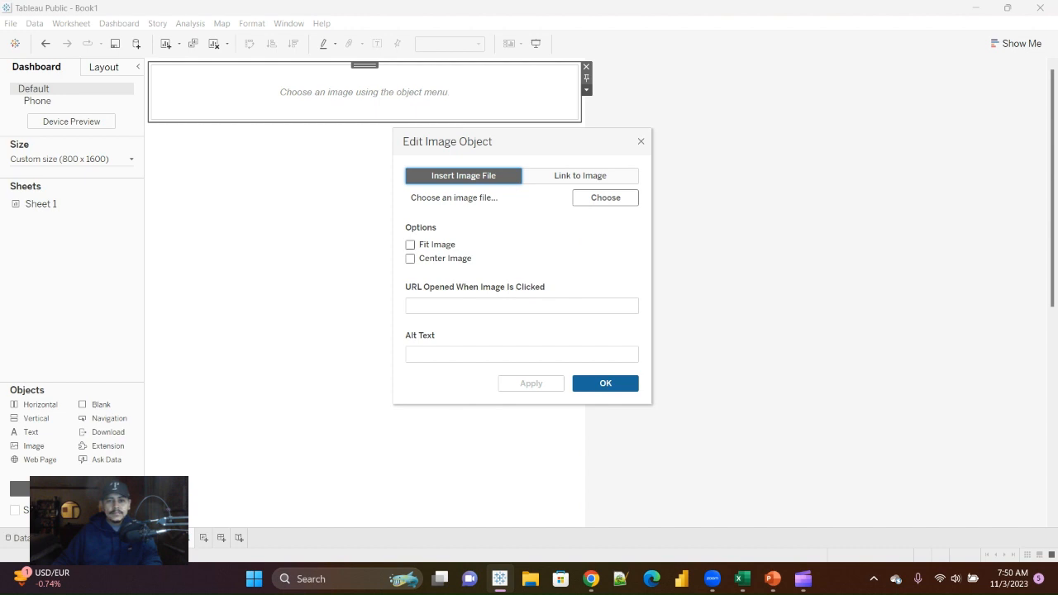
Step: Load whitehouse2.jpg into the new image object at the start of the dashboard and fit the image to it
click(411, 245)
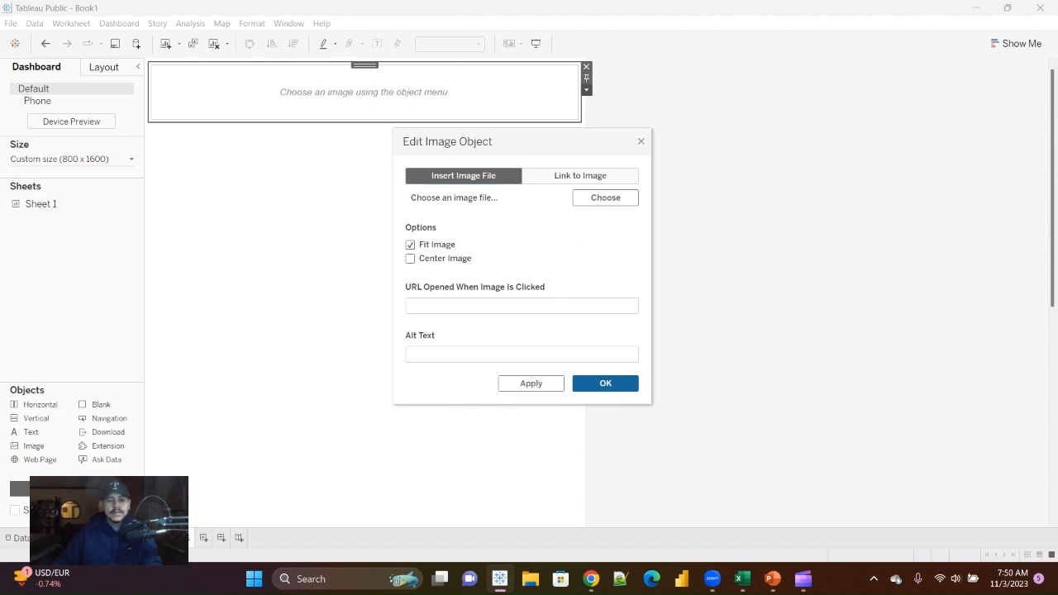
click(606, 198)
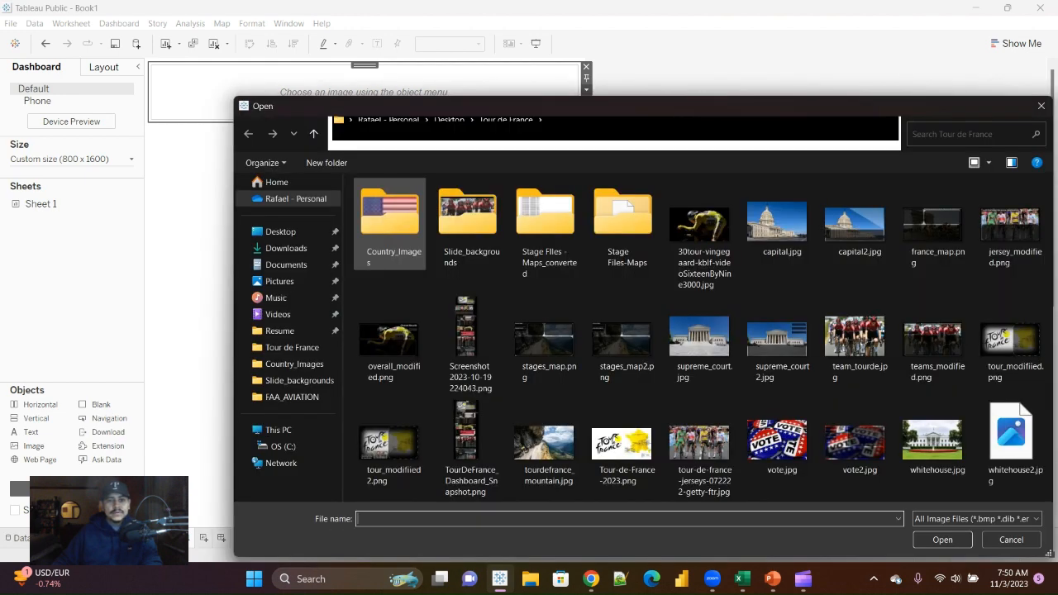
click(1010, 438)
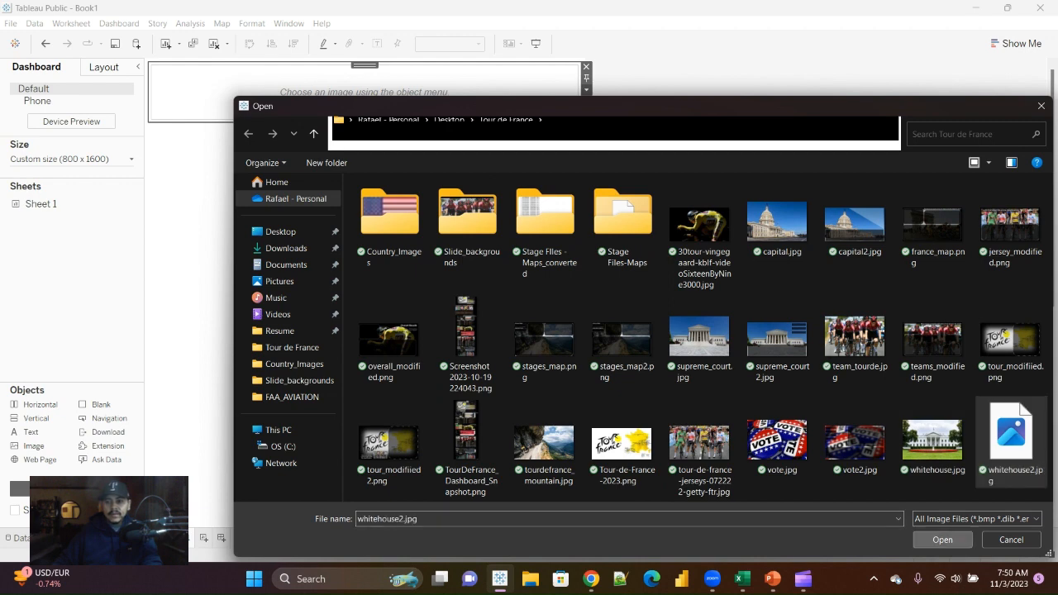
click(942, 540)
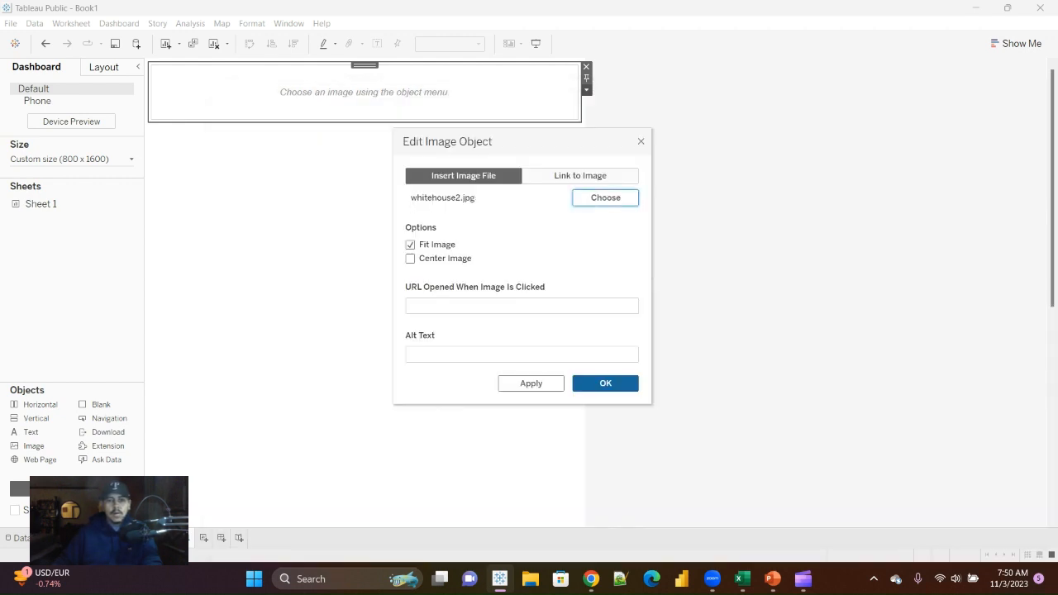
click(605, 384)
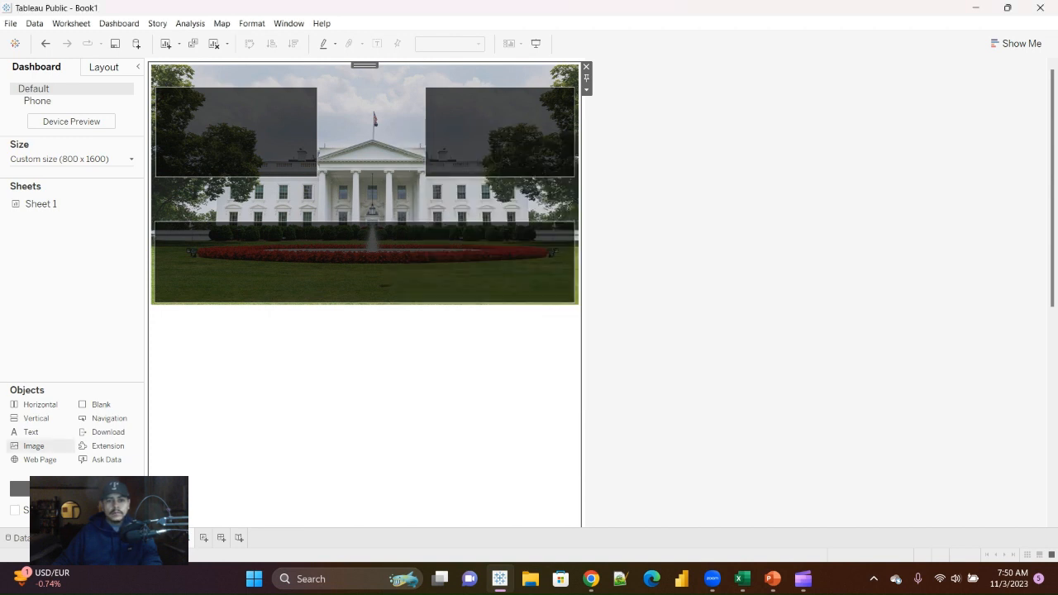
Step: Add an image object below the White House picture showing capital2.jpg, with the image fitted
drag(34, 446, 628, 347)
scroll(612, 348, down, 1)
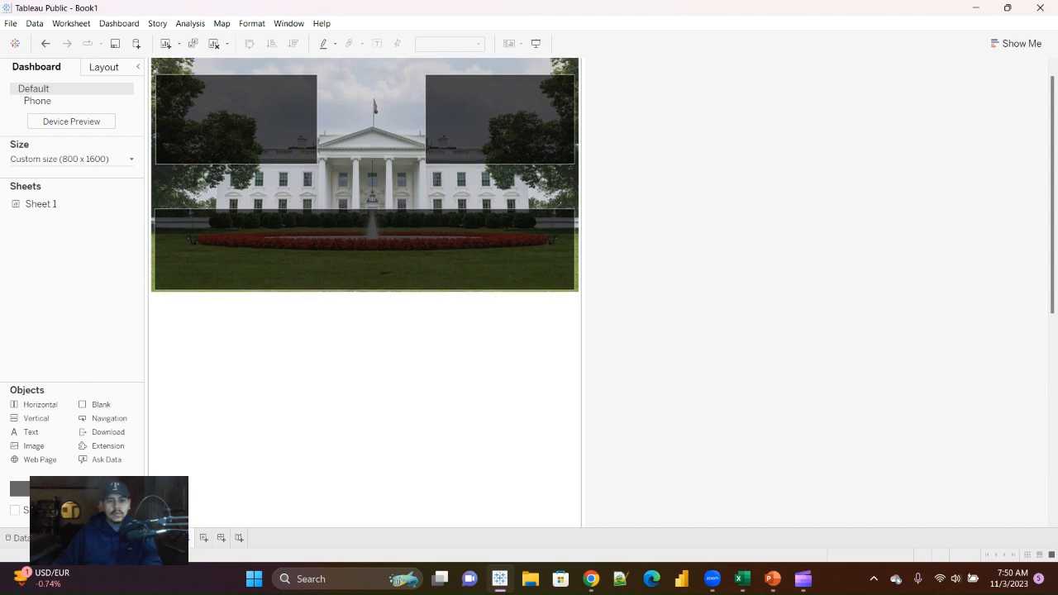
scroll(364, 290, down, 5)
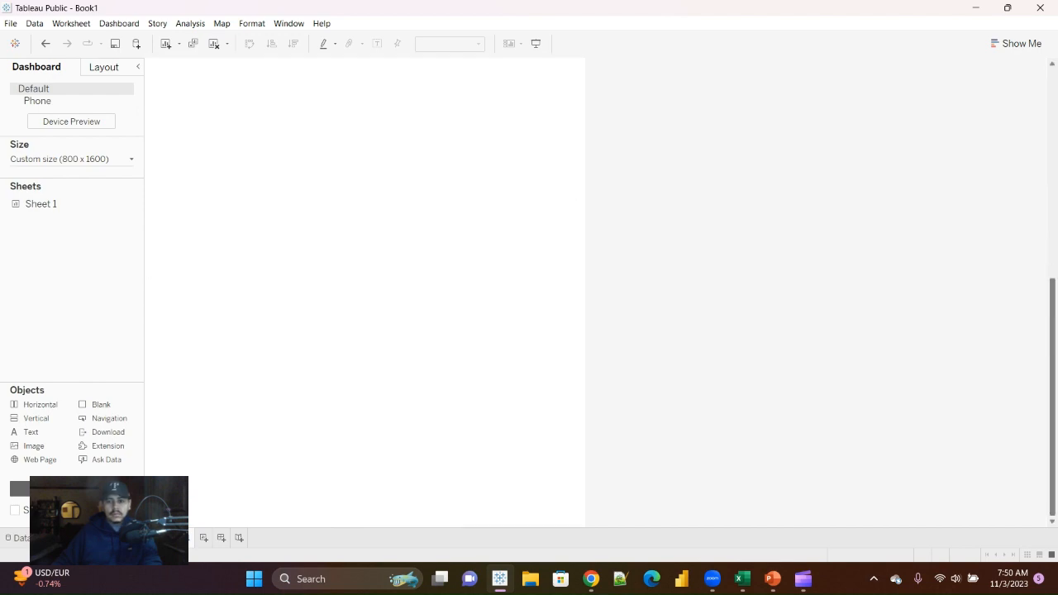
drag(34, 446, 217, 511)
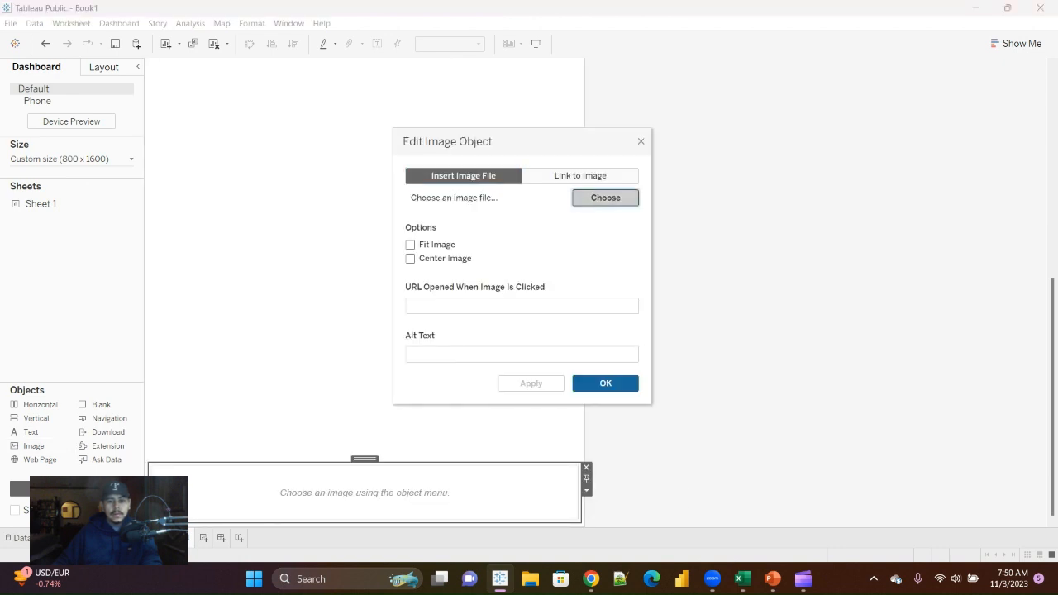
click(605, 197)
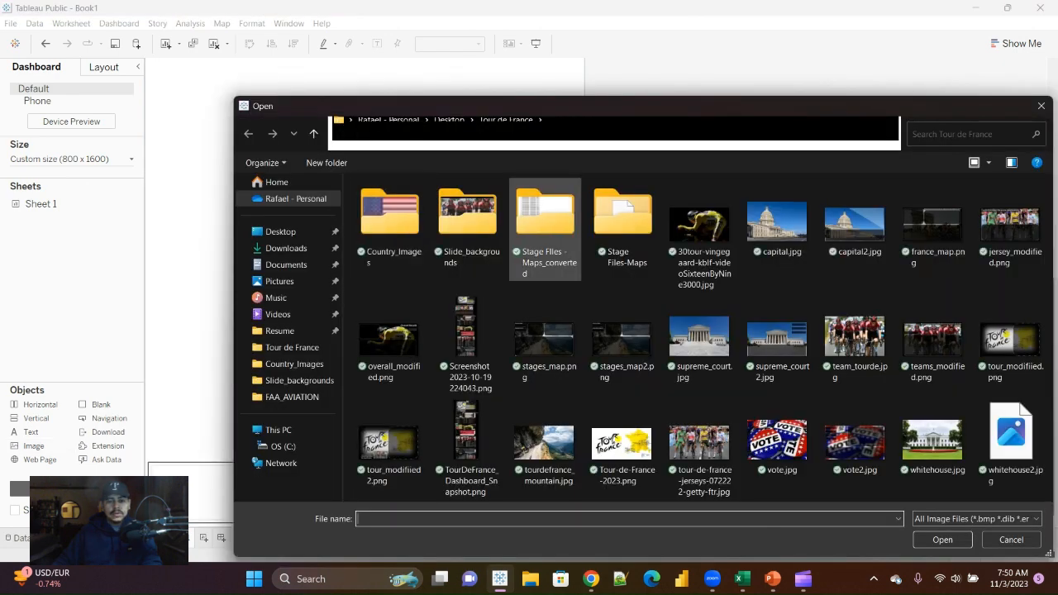
double_click(854, 224)
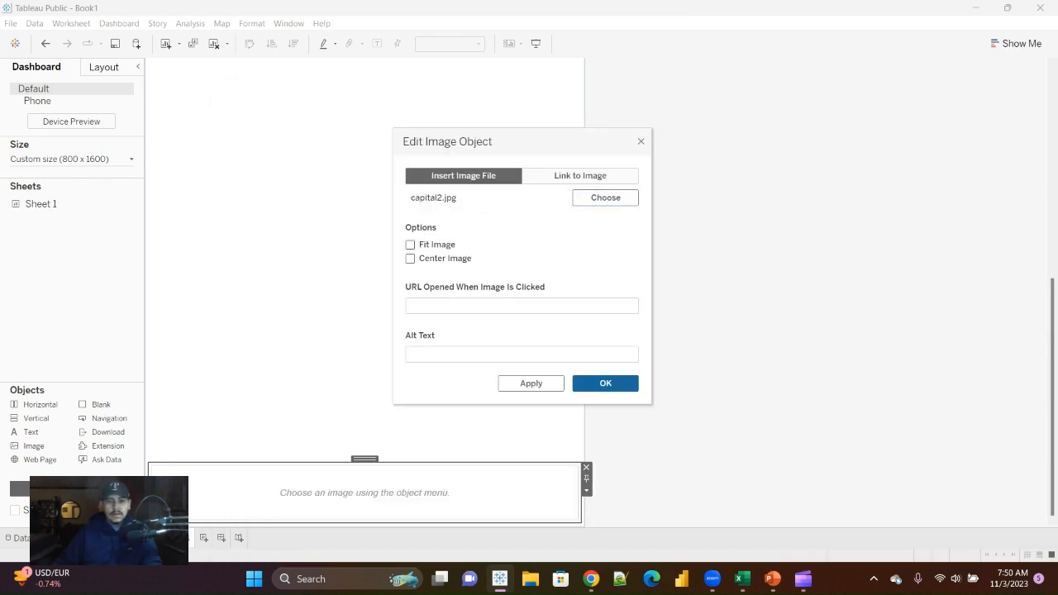
click(410, 245)
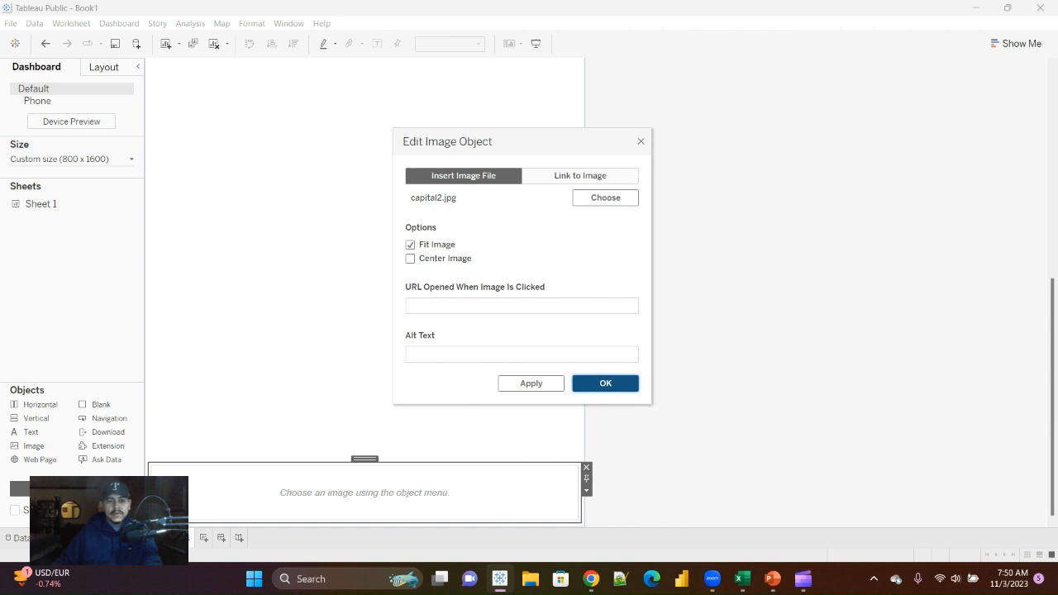
key(Return)
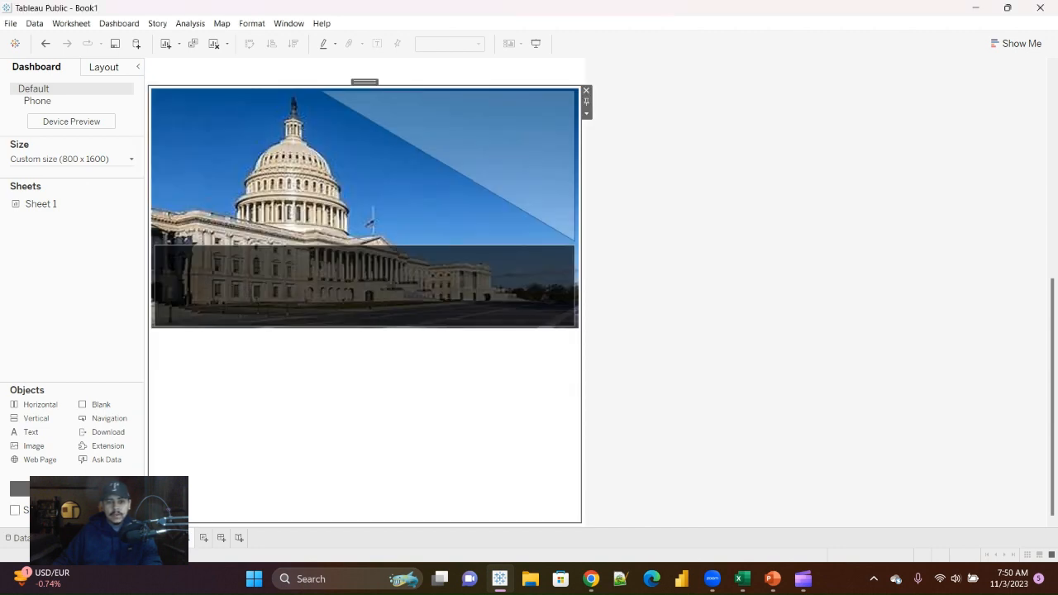
Step: Add an image object below the Capitol picture showing supreme_court2.jpg, with the image fitted
drag(33, 446, 216, 512)
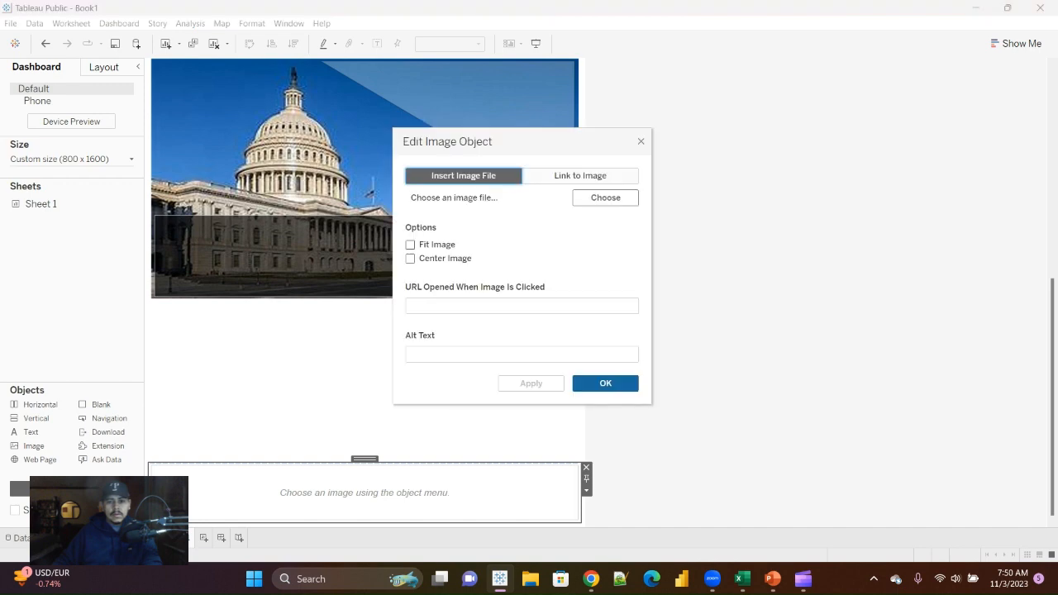
click(605, 197)
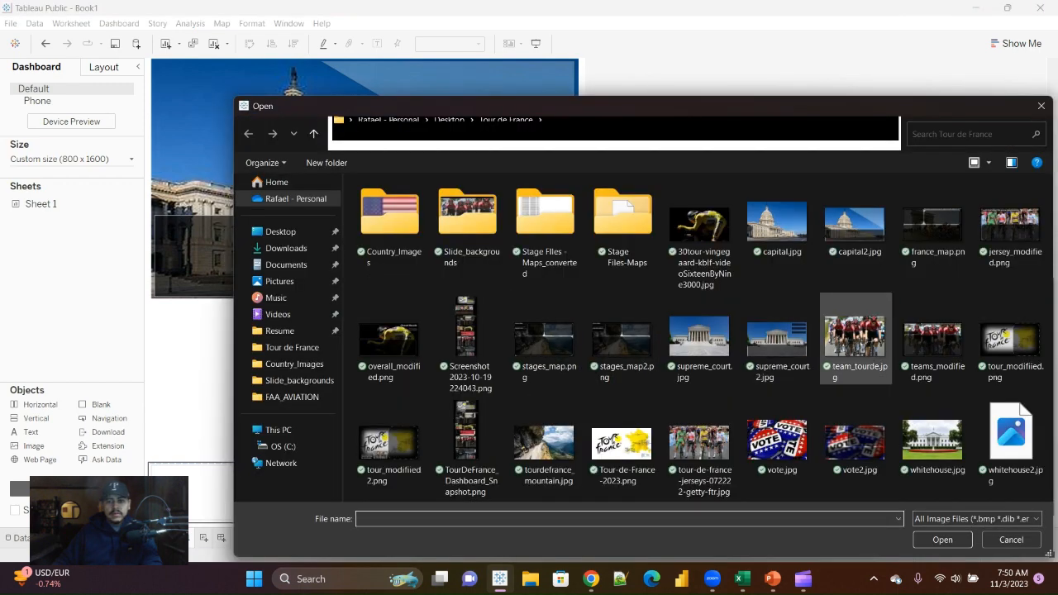
click(778, 339)
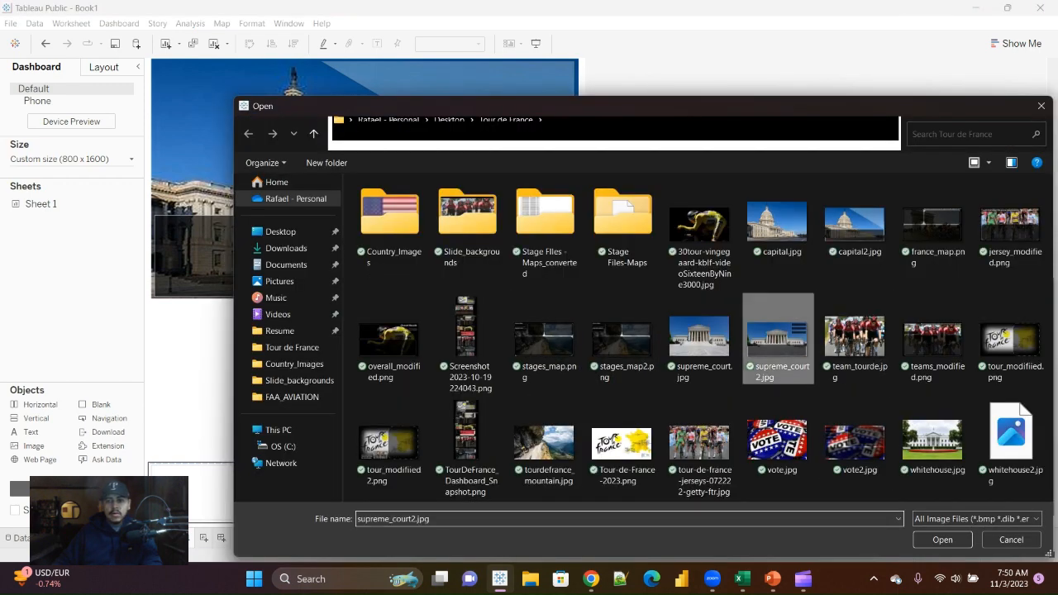
click(943, 540)
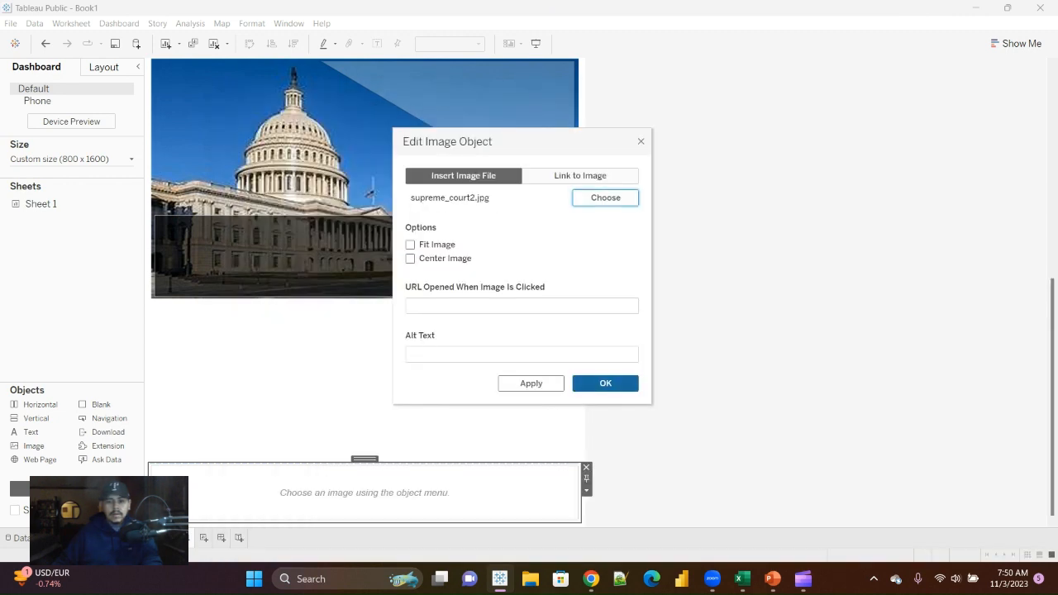
click(410, 245)
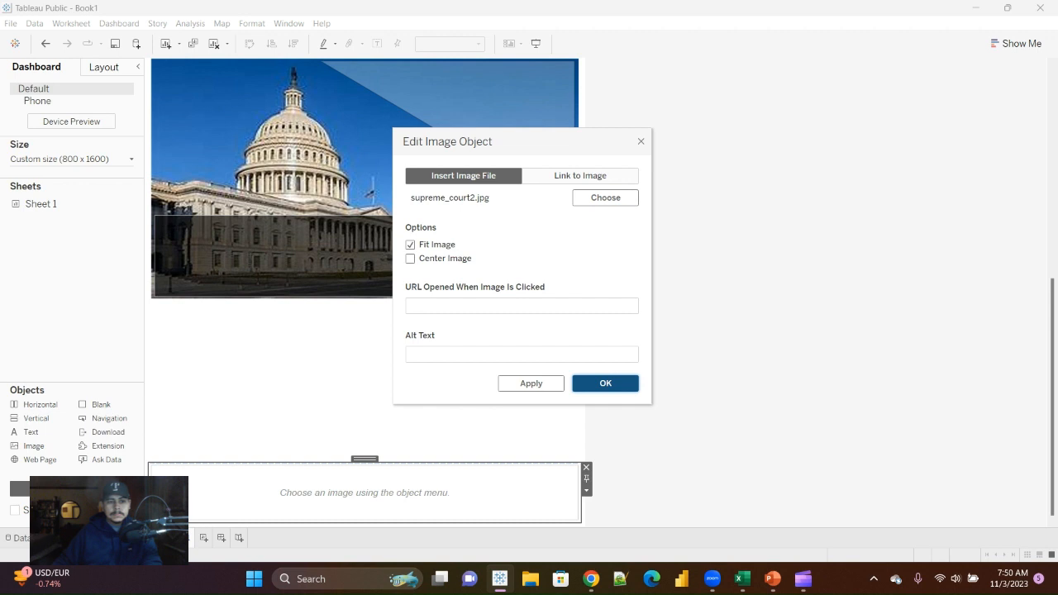
click(605, 383)
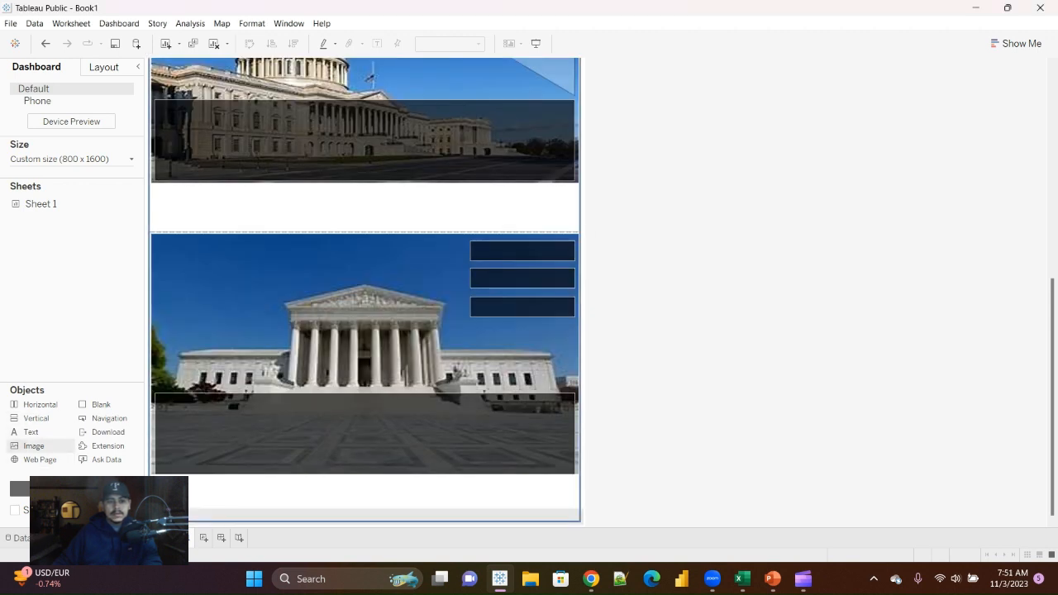
Step: Add an image object below the Supreme Court picture showing vote2.jpg, with the image fitted
drag(34, 447, 363, 514)
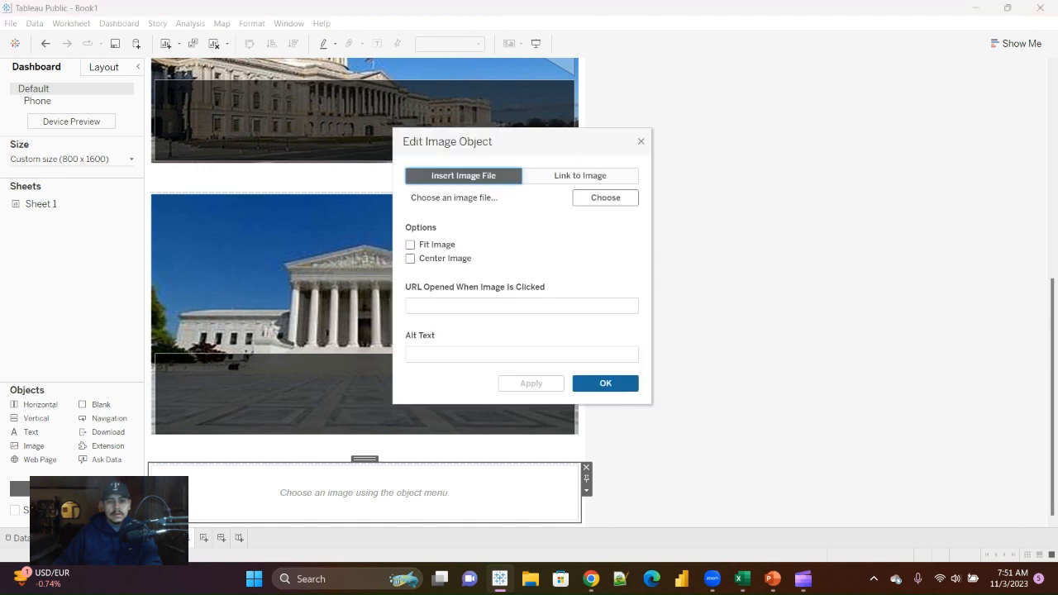
click(411, 245)
click(605, 197)
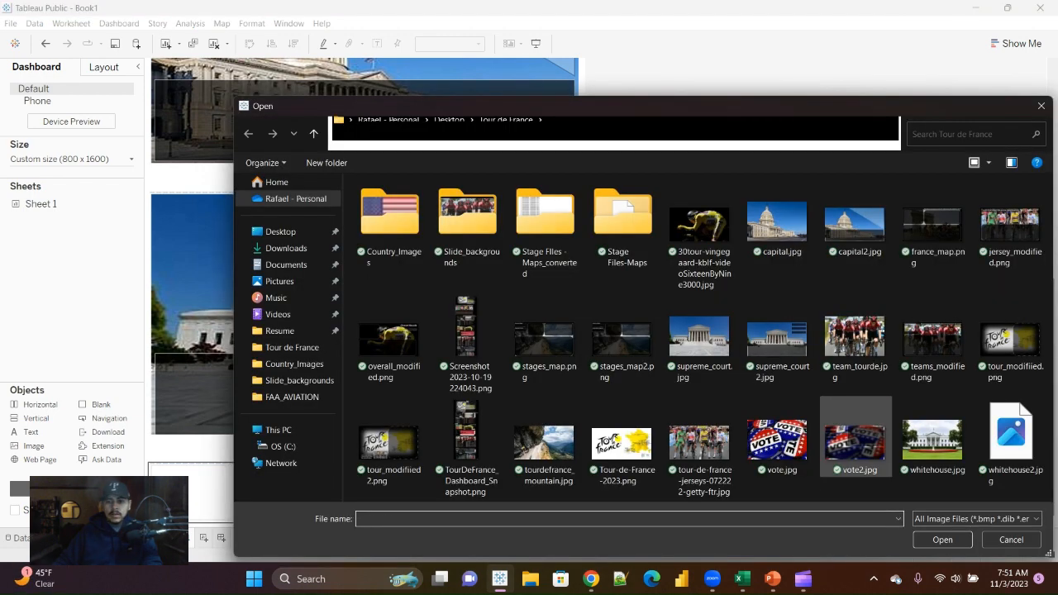
click(855, 440)
click(943, 540)
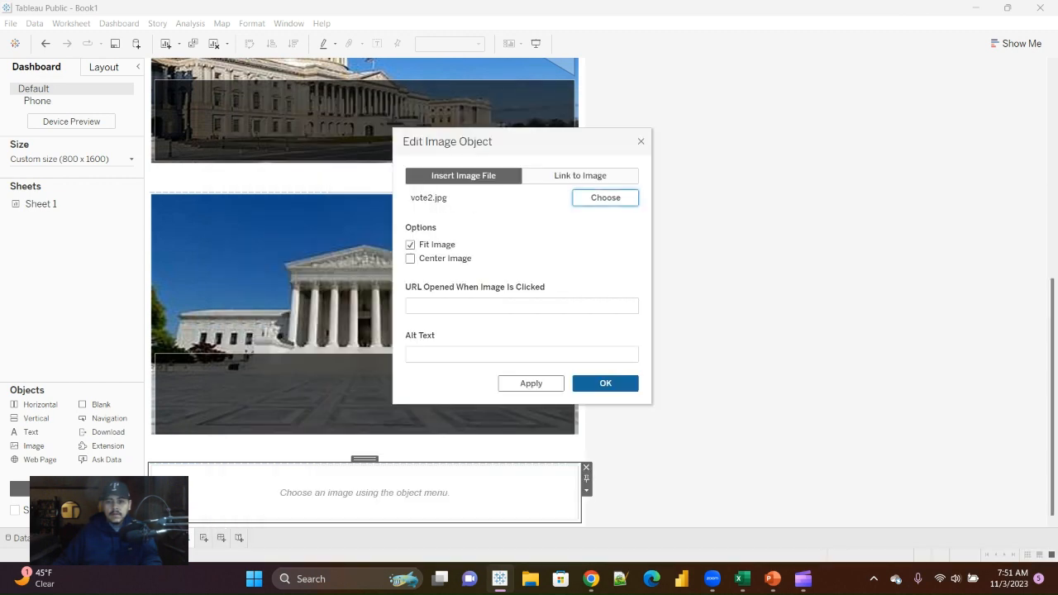
click(605, 383)
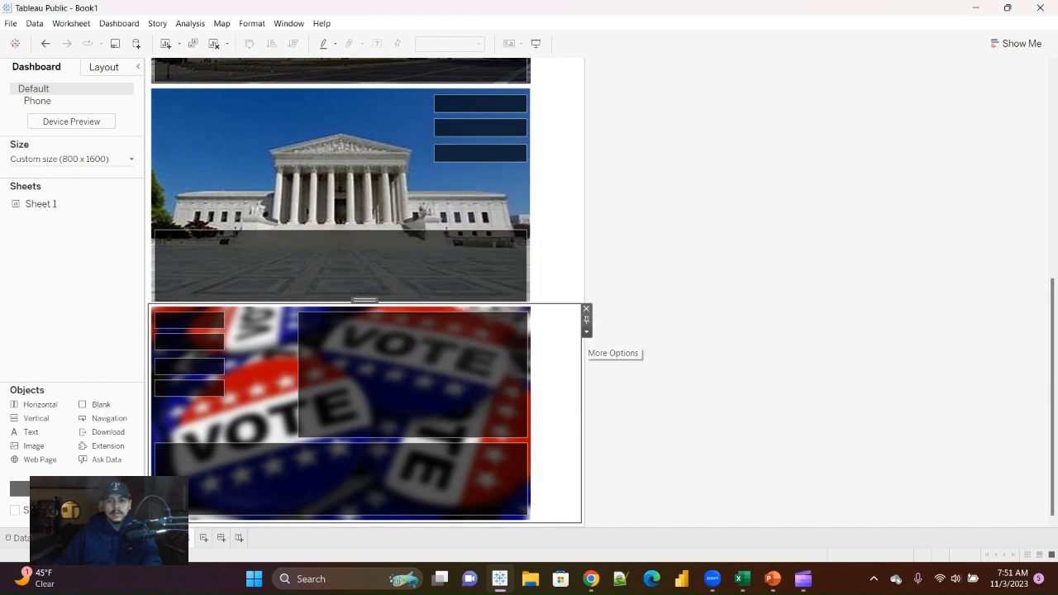
Step: Distribute the contents of the vertical container holding the four images evenly
click(586, 332)
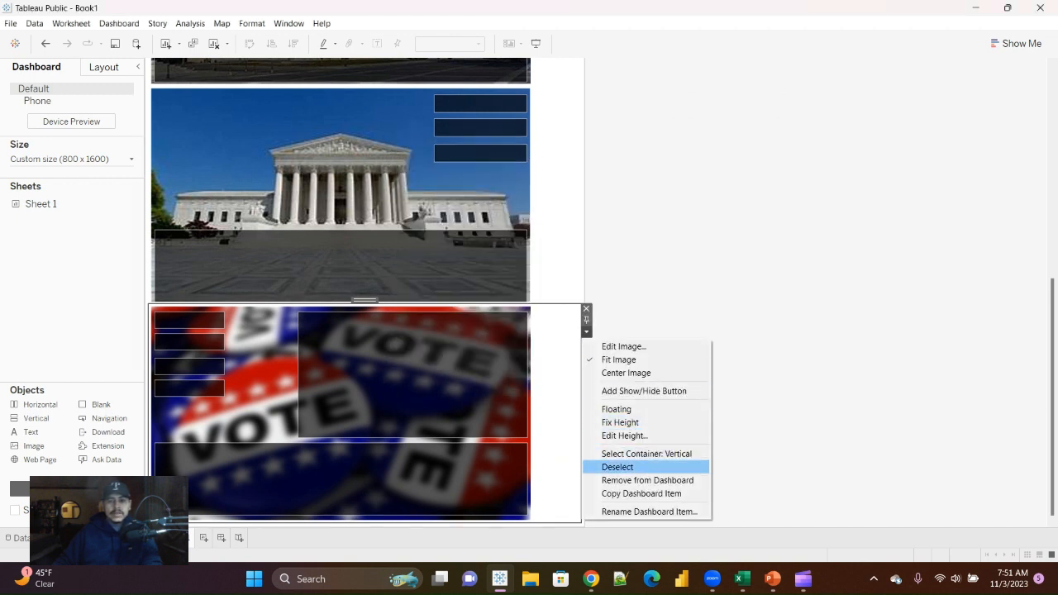
click(647, 454)
click(586, 75)
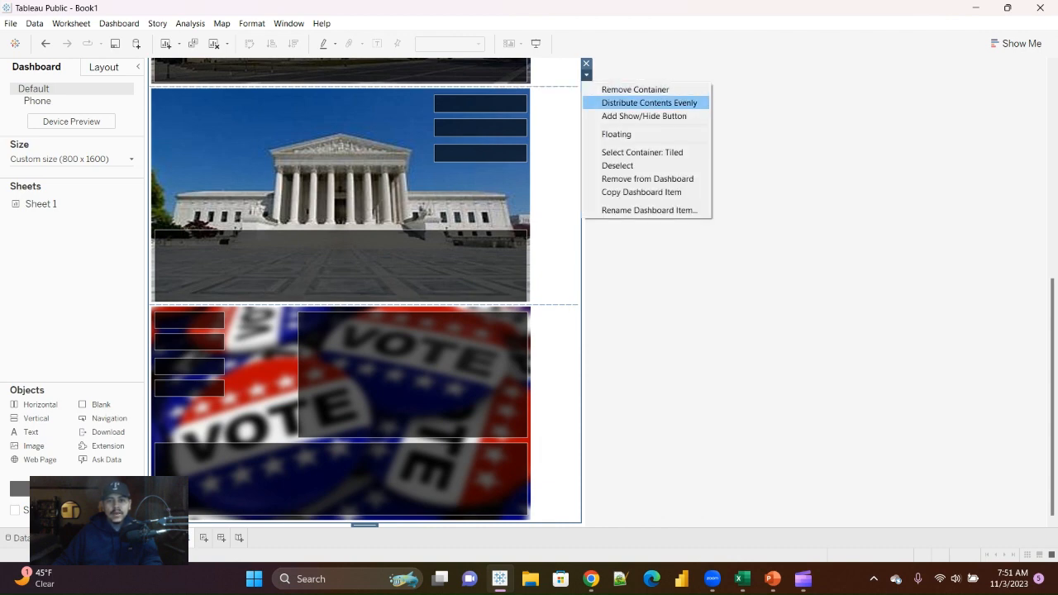
click(649, 103)
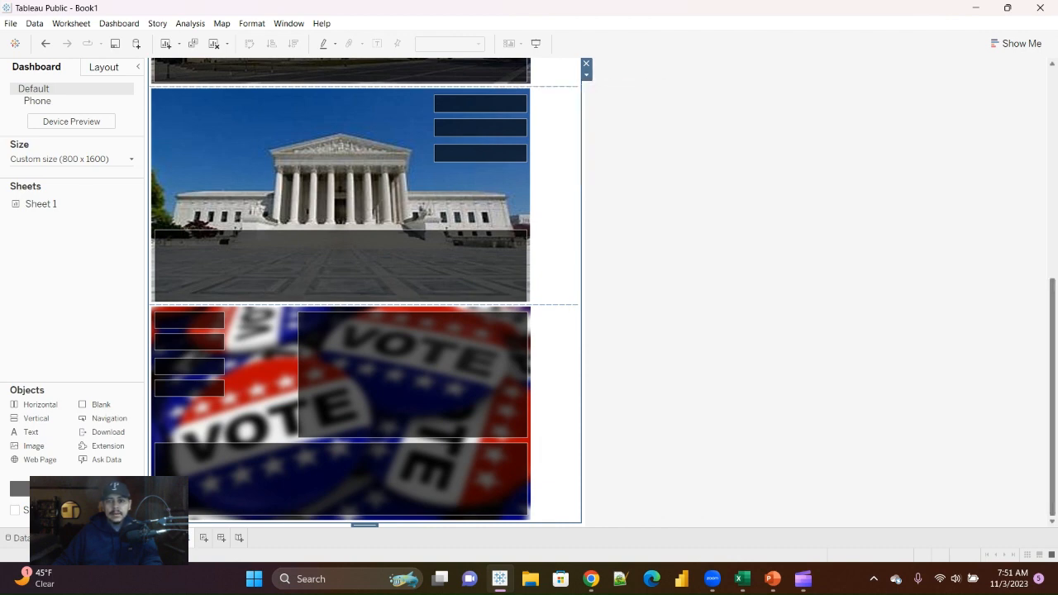
Step: Give the dashboard's Tiled container a black background at 58% opacity
scroll(364, 293, up, 10)
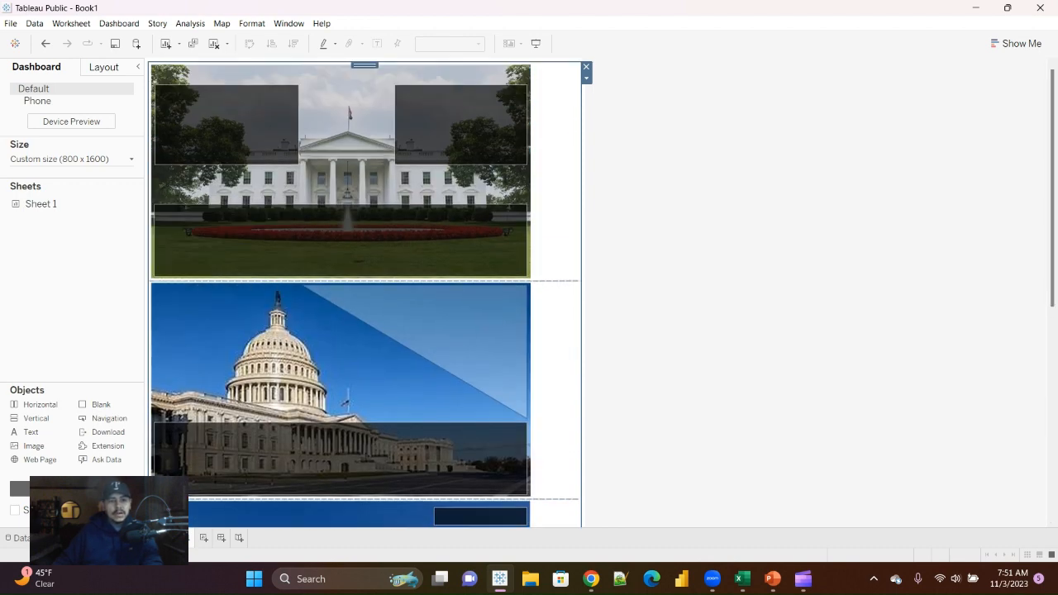
click(105, 67)
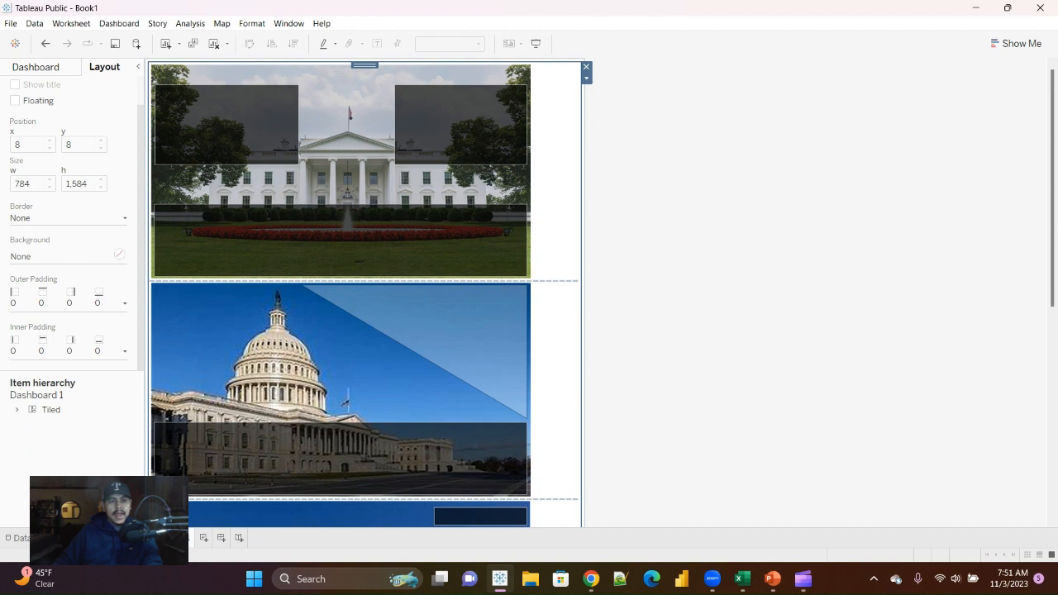
click(51, 410)
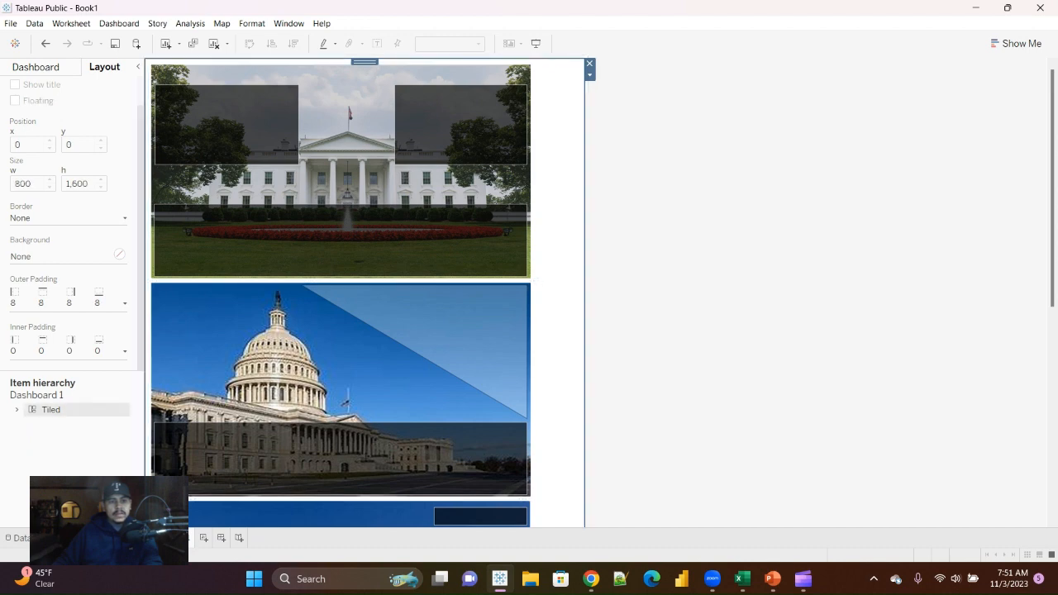
click(119, 255)
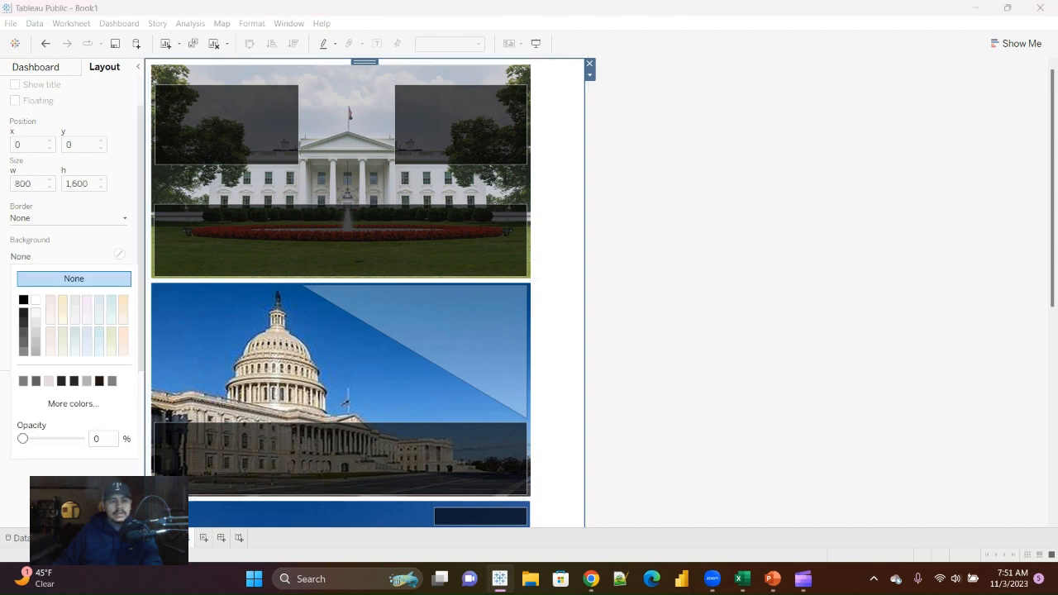
click(24, 300)
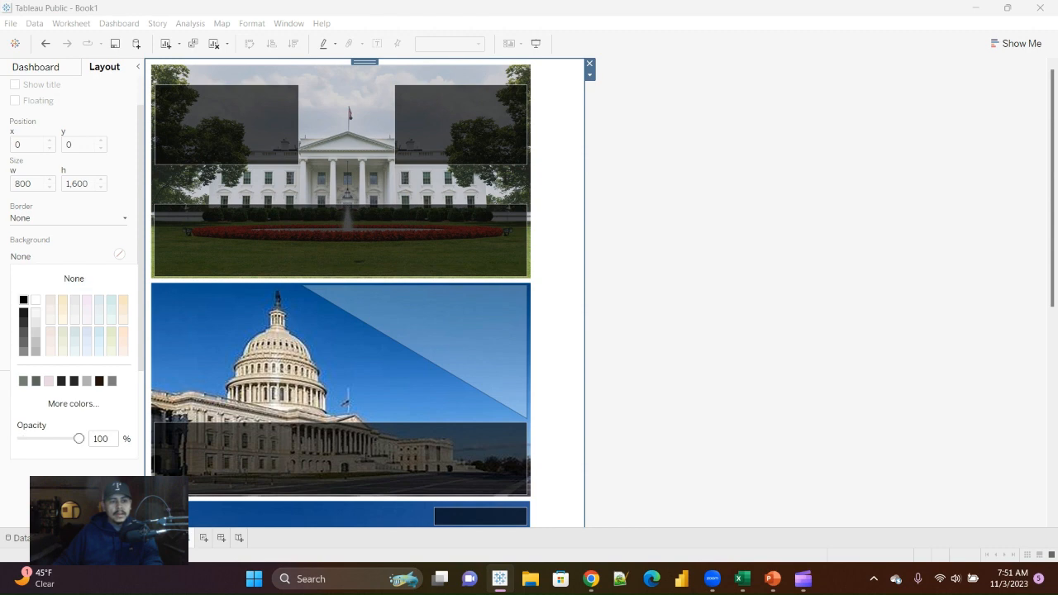
click(119, 255)
click(119, 254)
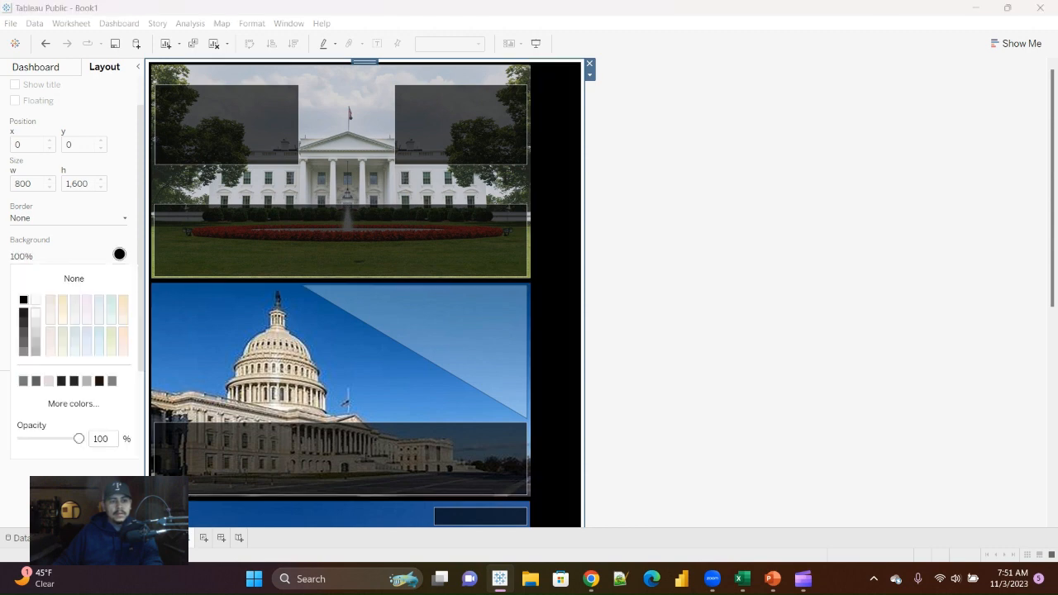
drag(78, 438, 56, 438)
click(120, 255)
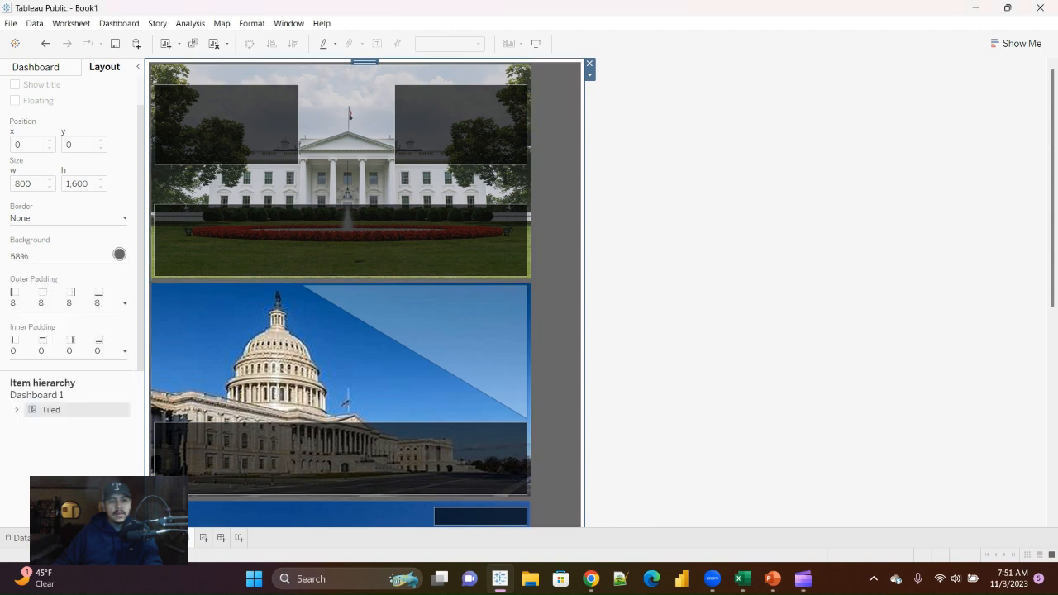
Step: Set the Tiled container's outer padding to 0 on all sides
click(125, 303)
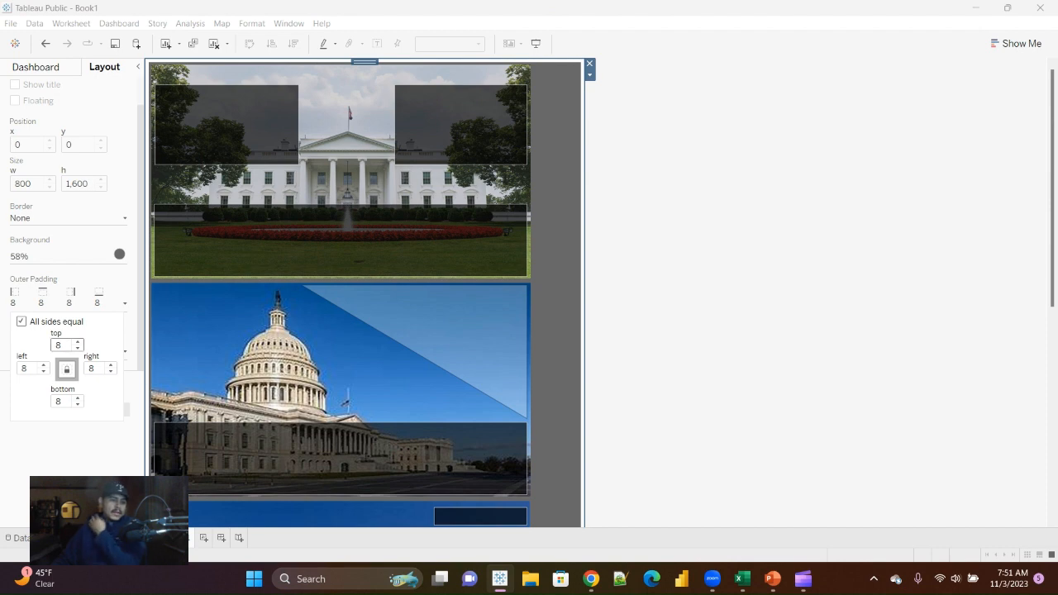
double_click(58, 345)
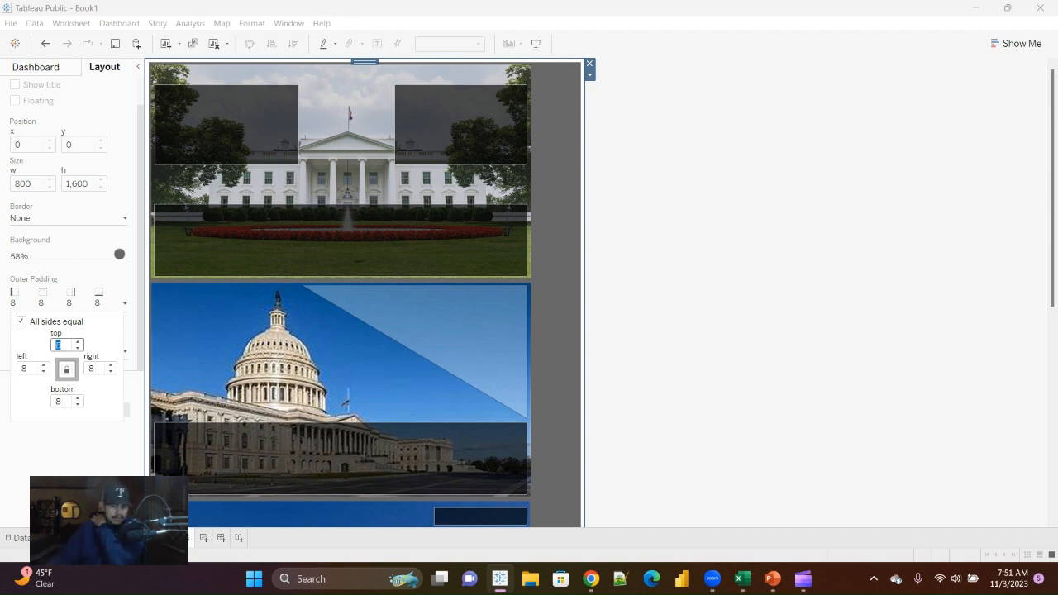
text(0)
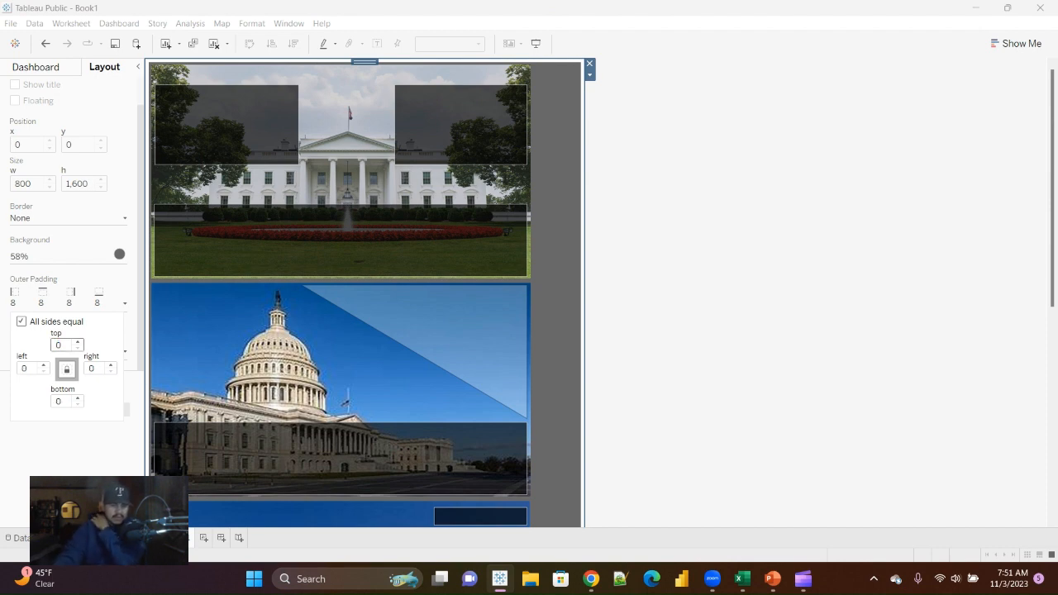
text(0)
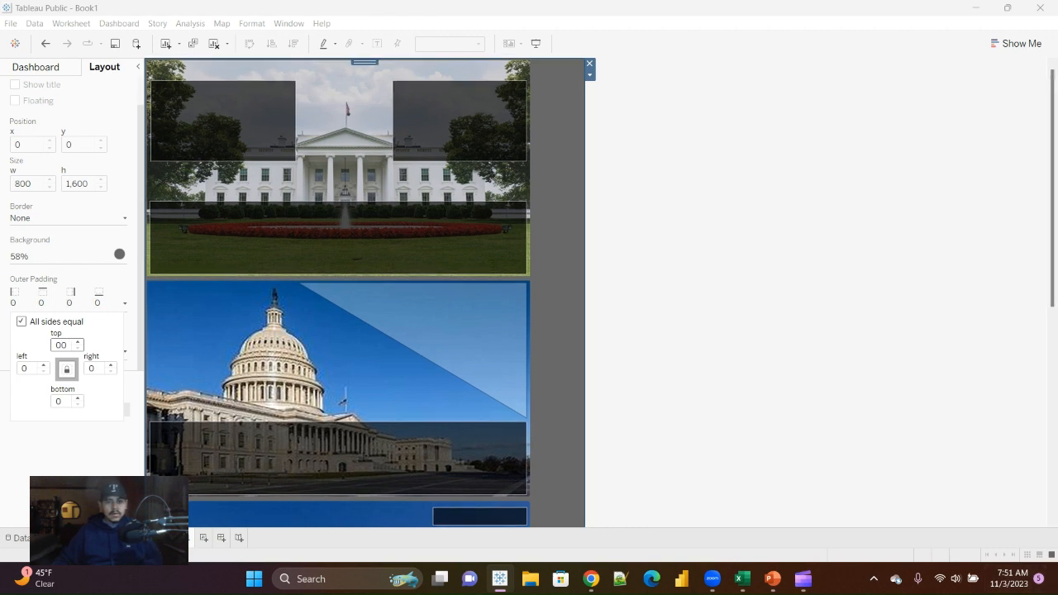
Step: Set the outer padding of the Tiled container and of the whitehouse2.jpg image to 0 on all sides
click(819, 423)
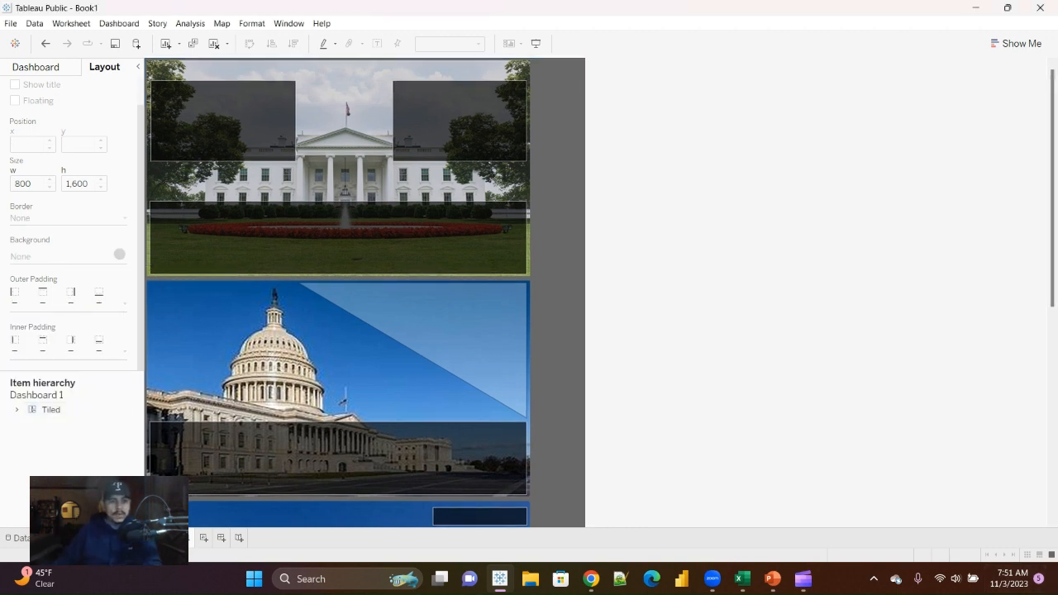
click(36, 67)
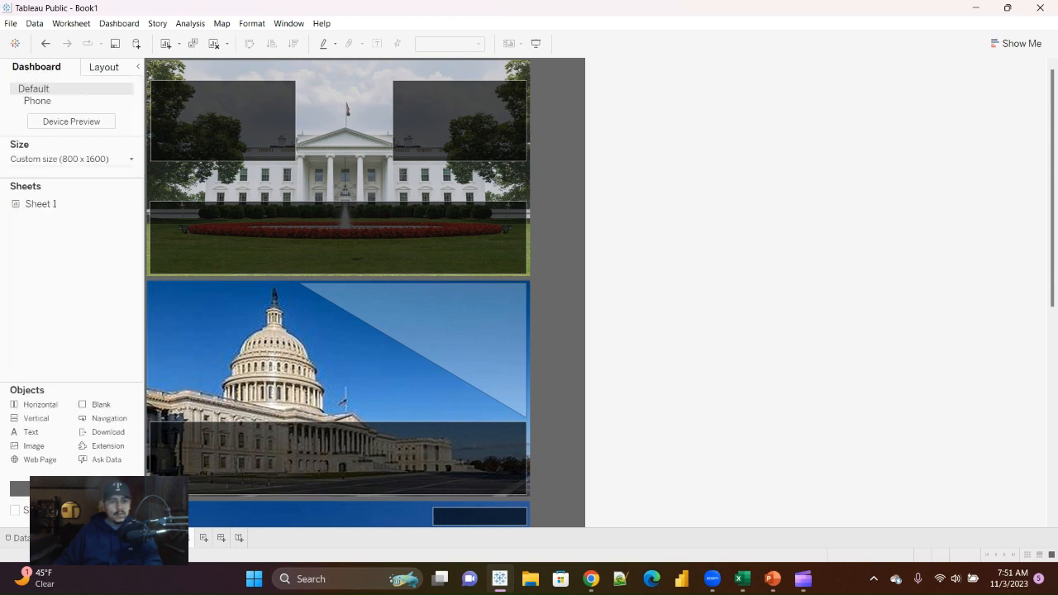
click(105, 67)
click(16, 410)
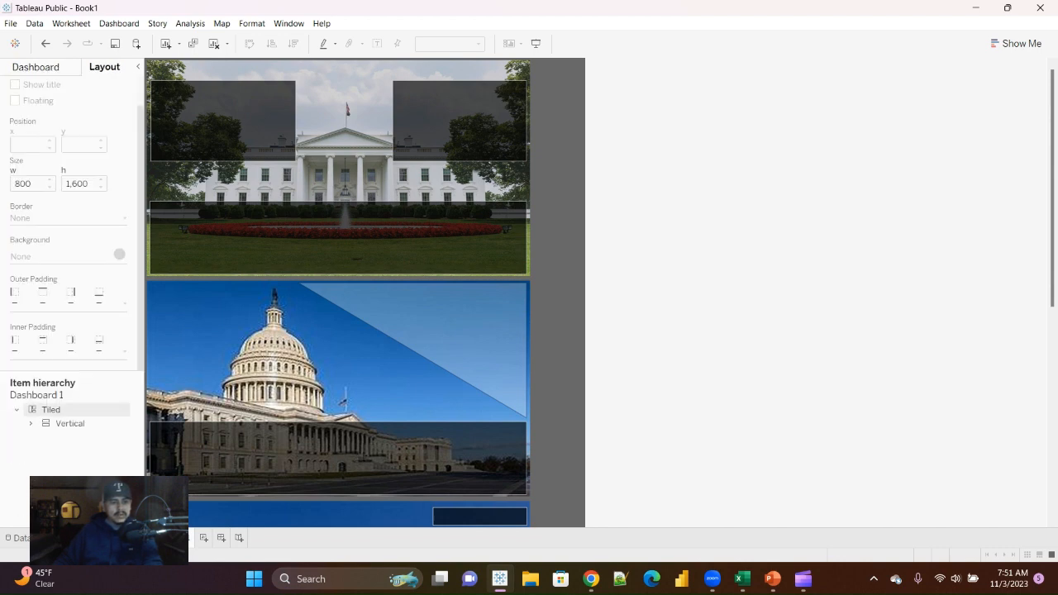
click(70, 424)
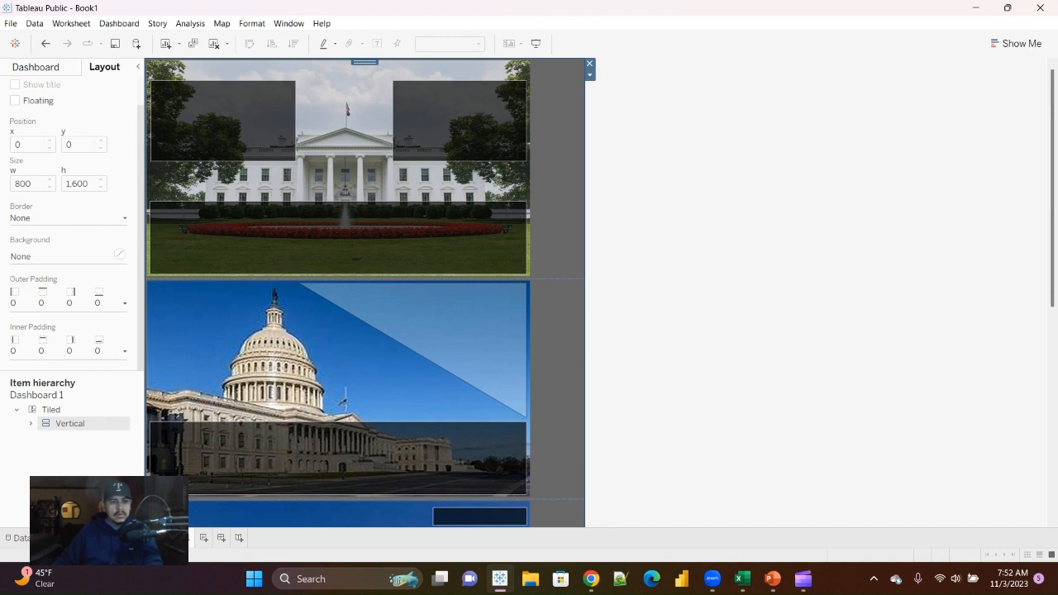
click(31, 424)
click(97, 438)
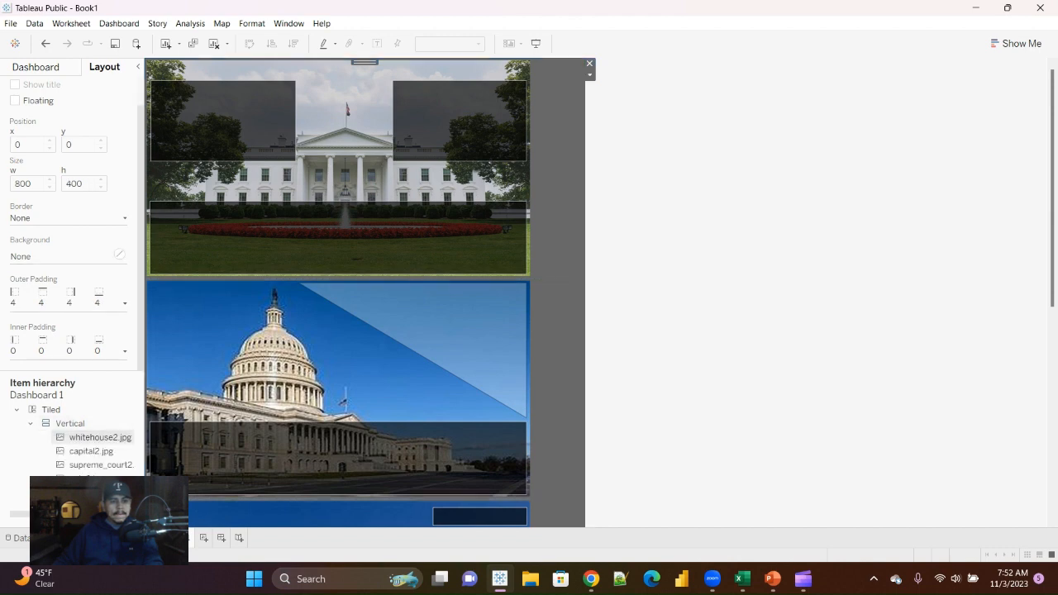
click(125, 304)
double_click(59, 344)
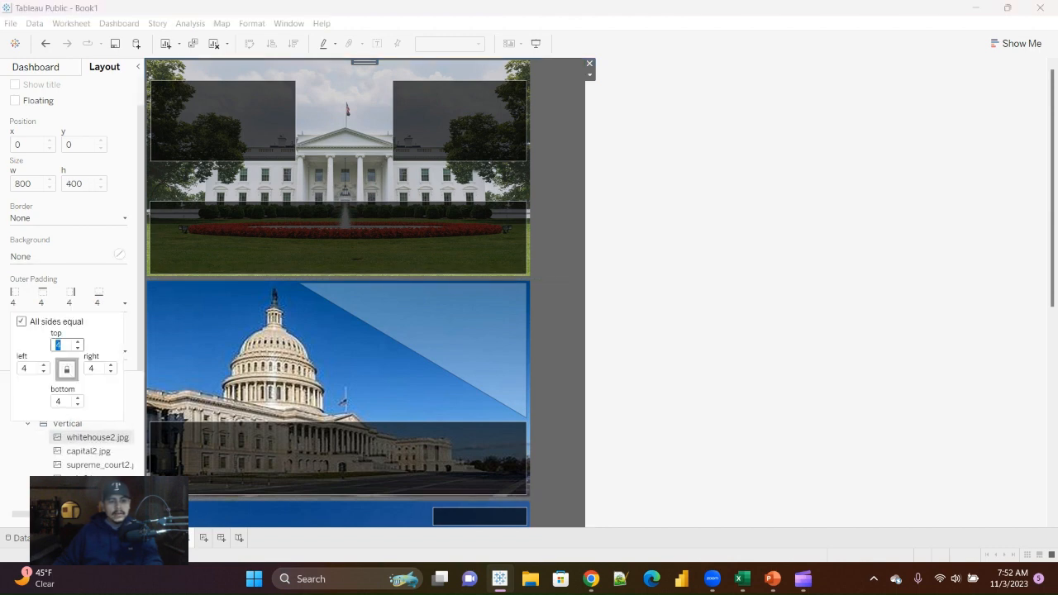
text(0)
Step: Set the outer padding of the capital2.jpg image to 0 on all sides
click(89, 452)
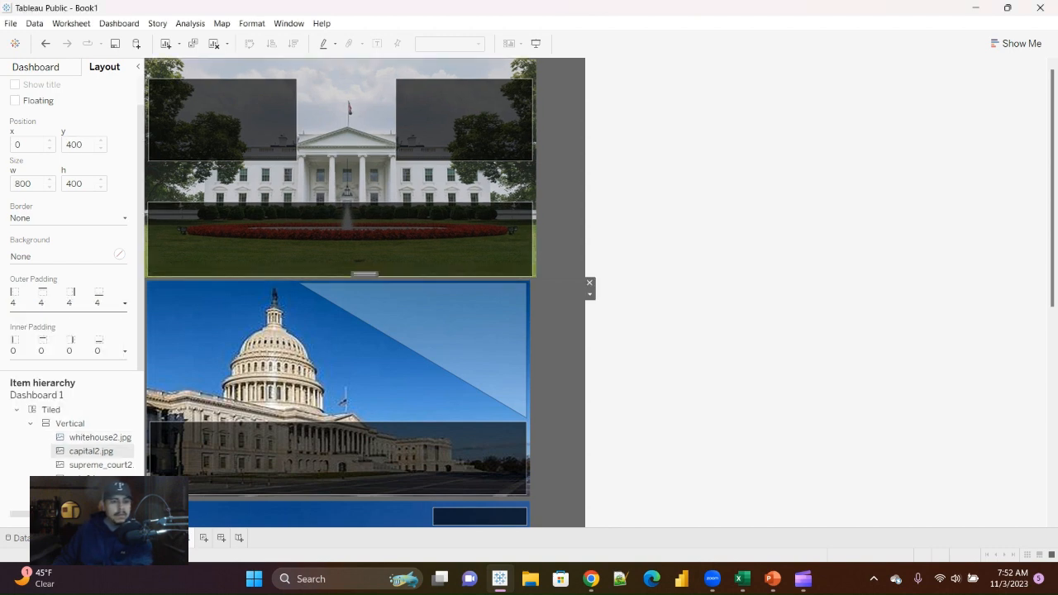
click(124, 304)
double_click(59, 345)
text(0)
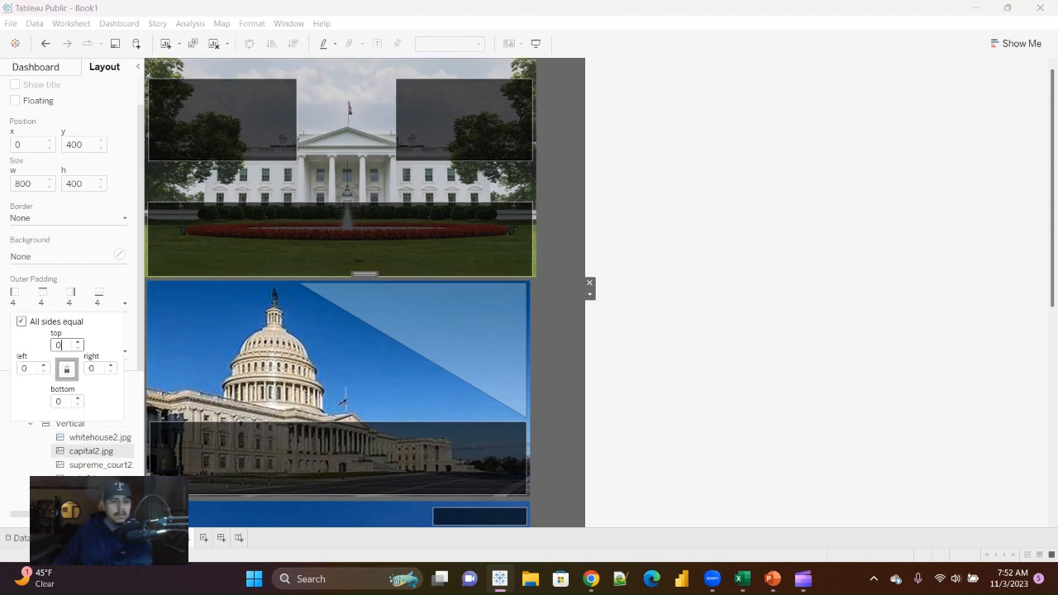
Step: Set the outer padding of the supreme_court2.jpg image to 0 on all sides
click(101, 465)
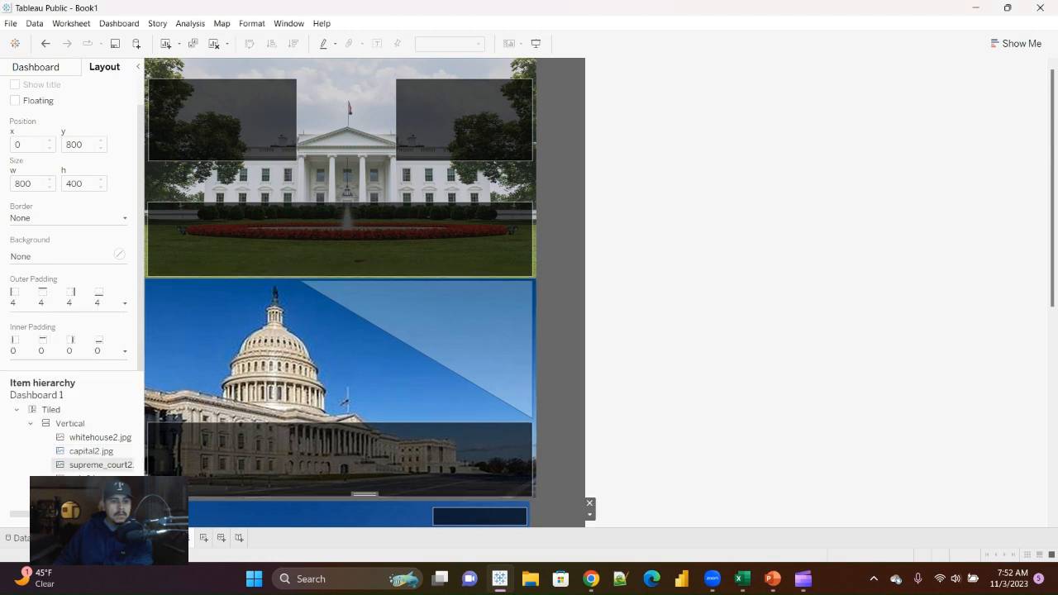
click(125, 304)
double_click(57, 345)
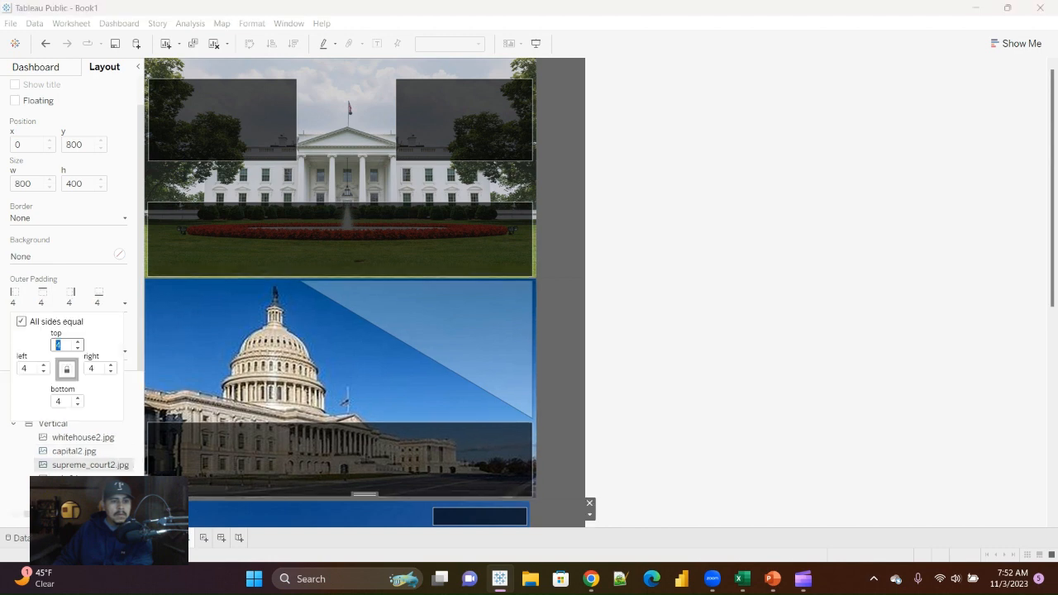
text(0)
Step: Set the outer padding of the vote2.jpg image to 0 on all sides
click(97, 478)
click(124, 304)
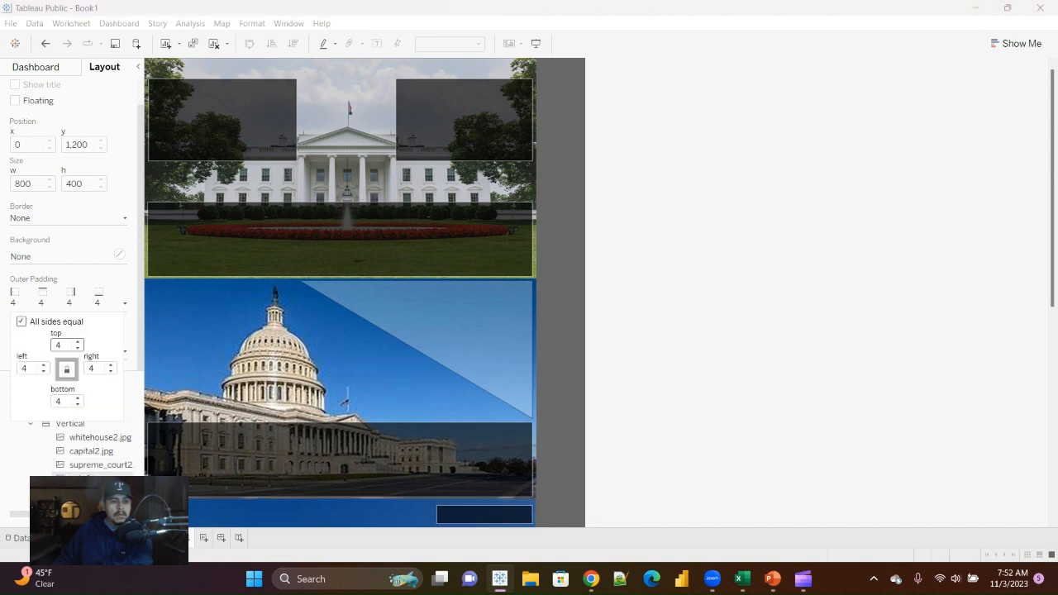
double_click(58, 345)
text(0)
click(364, 356)
click(364, 356)
click(703, 331)
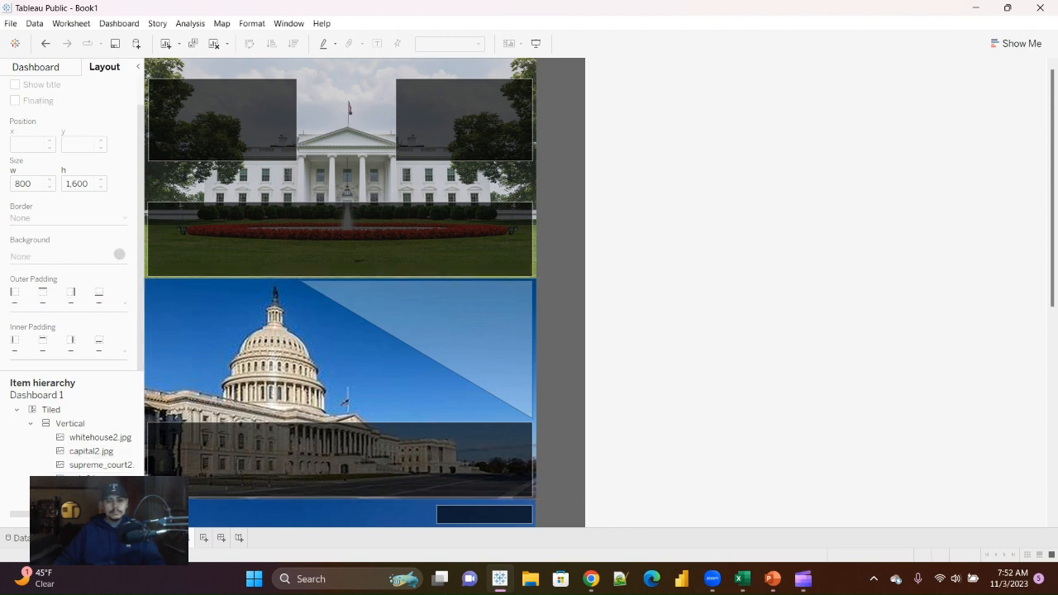
Step: Center the whitehouse2.jpg image within its dashboard area
click(496, 330)
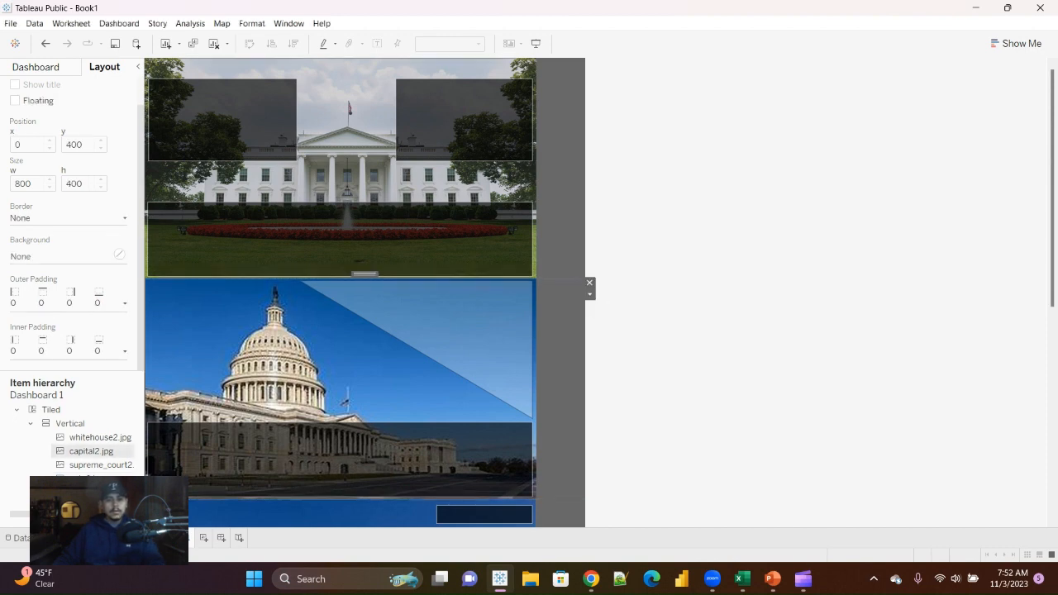
click(99, 437)
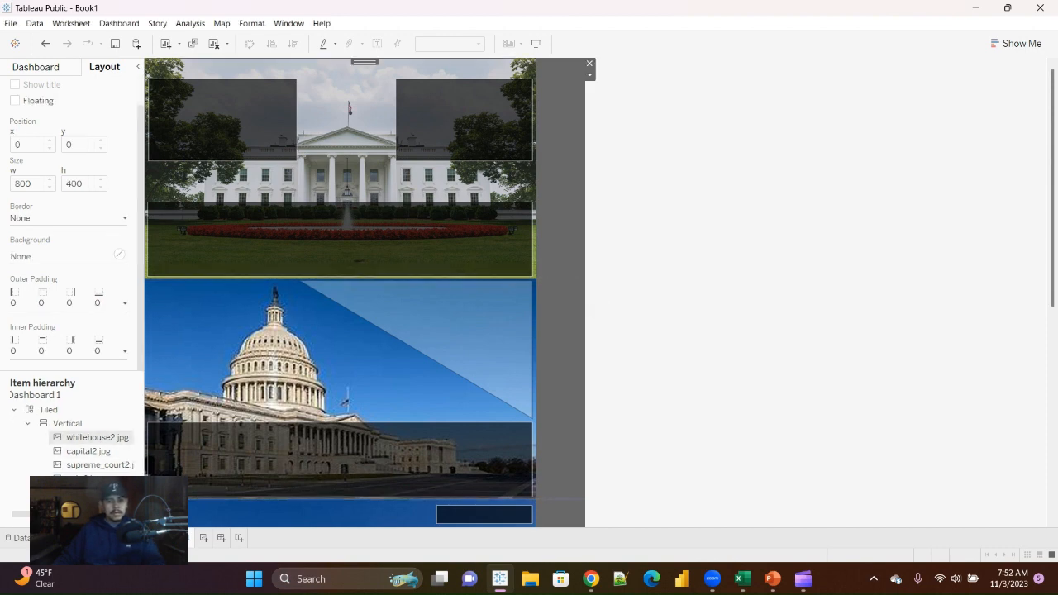
click(590, 75)
click(629, 116)
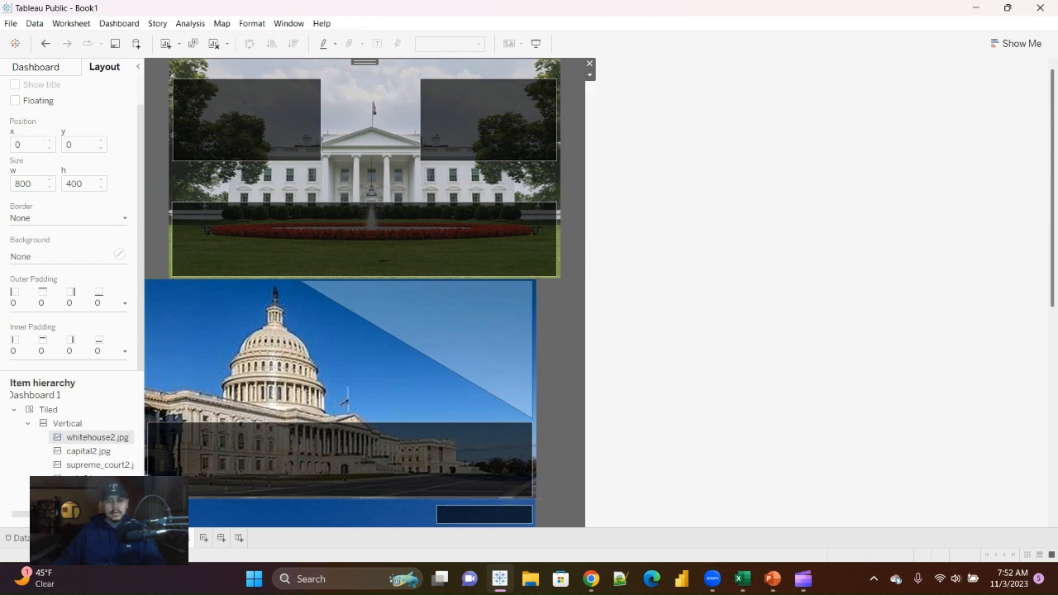
Step: Center the capital2.jpg image within its dashboard area
click(89, 451)
click(590, 295)
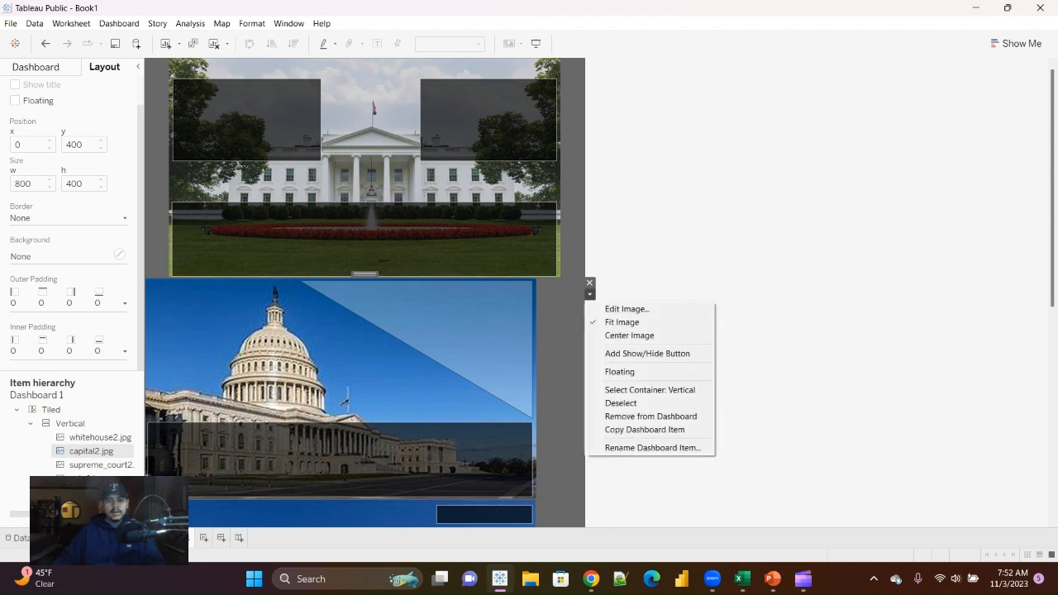
click(630, 334)
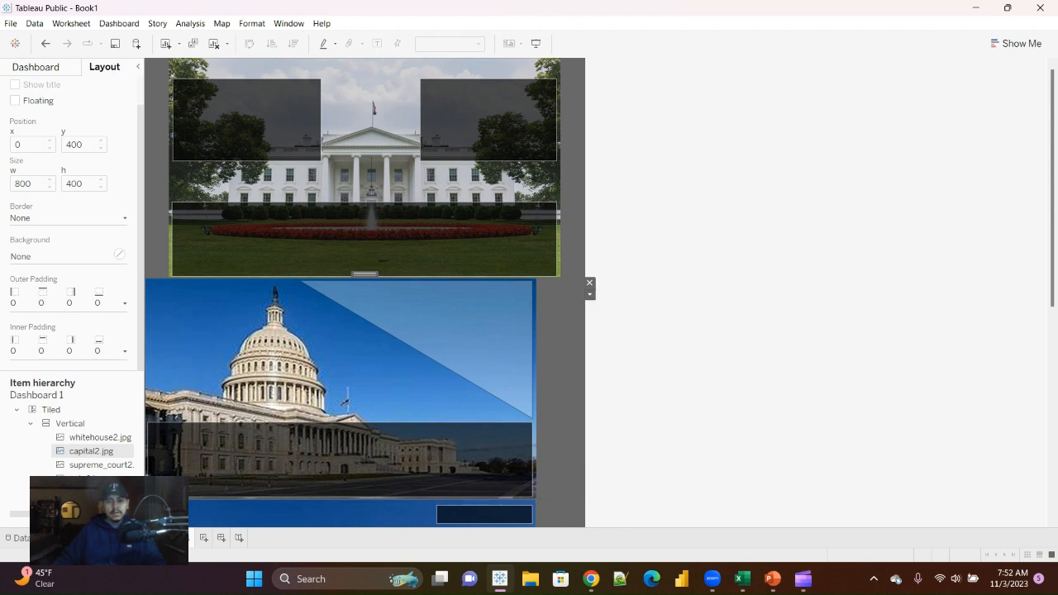
Step: Center the supreme_court2.jpg image within its dashboard area
scroll(364, 289, down, 2)
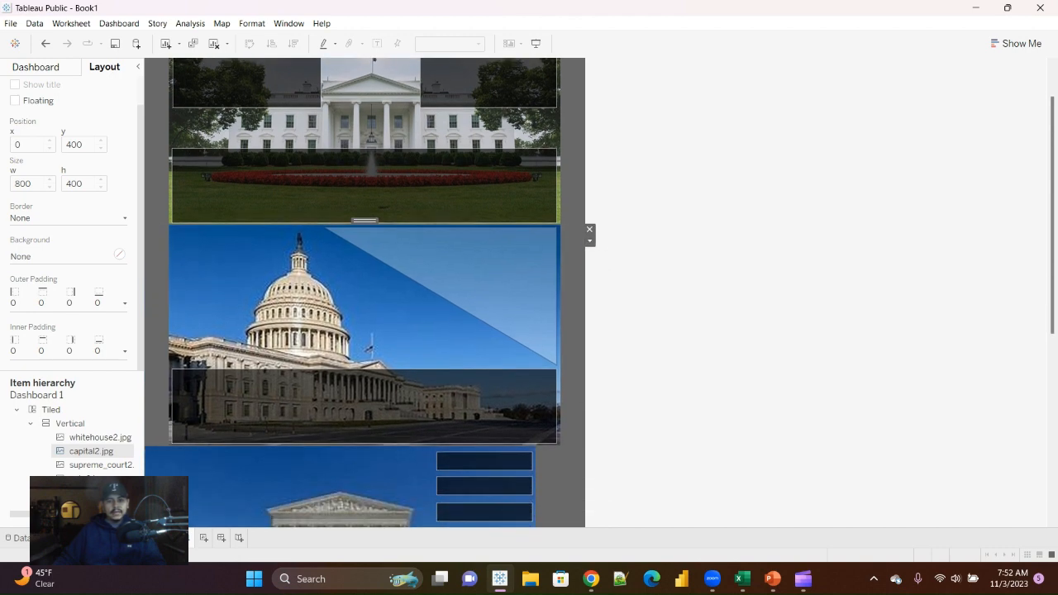
scroll(364, 289, down, 5)
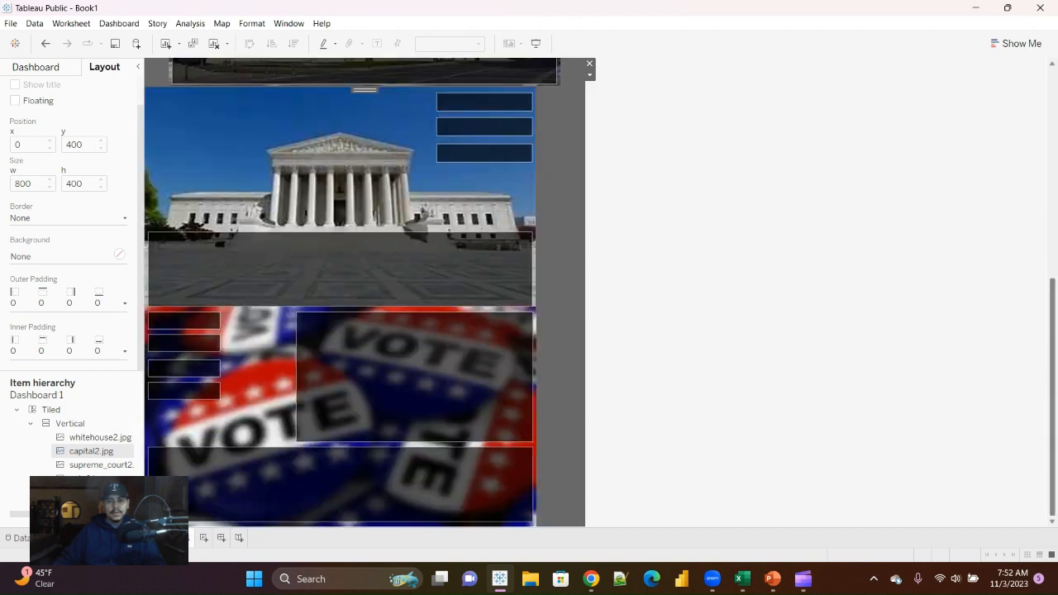
click(339, 165)
click(589, 102)
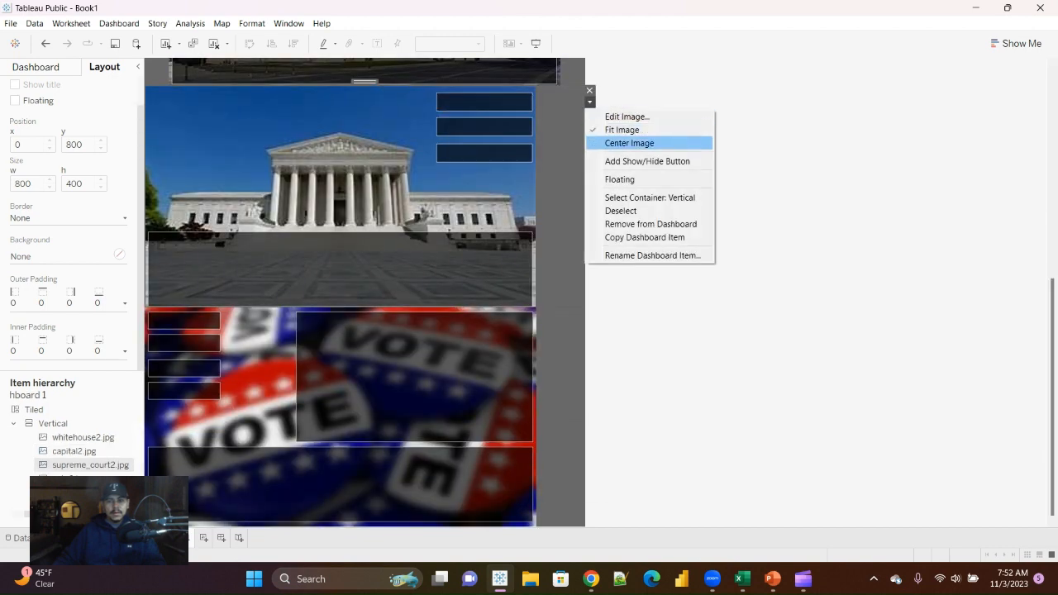
click(629, 143)
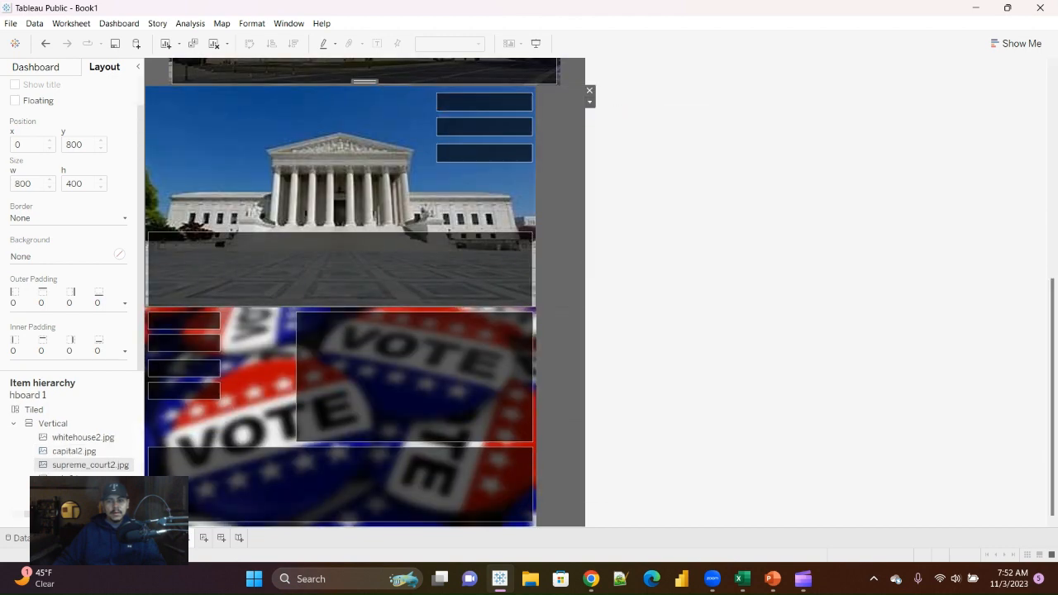
Step: Center the vote2.jpg image within its dashboard area and clear the selection
click(496, 372)
click(589, 322)
click(630, 364)
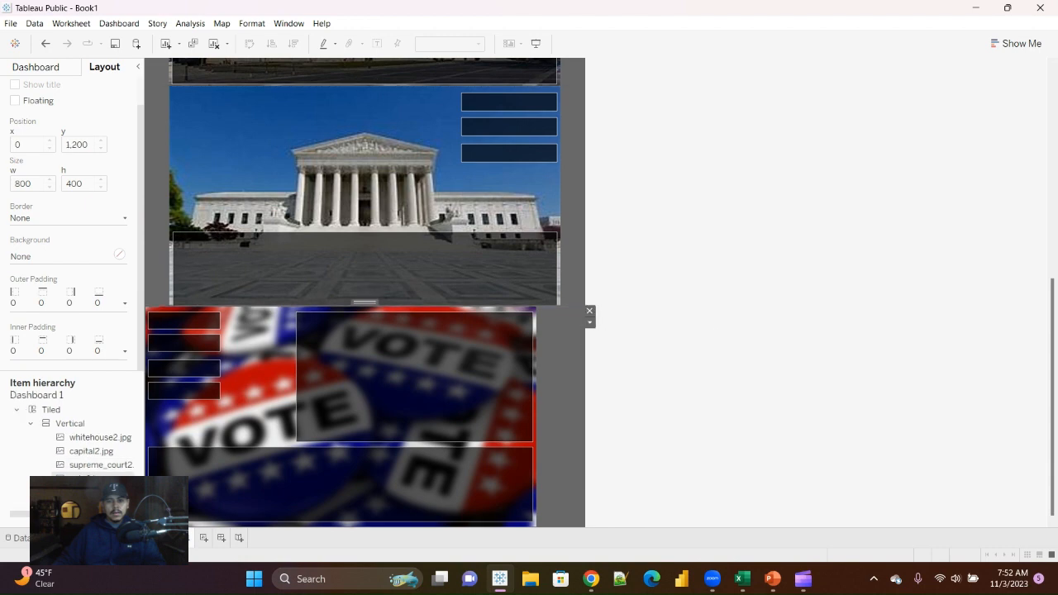
click(744, 356)
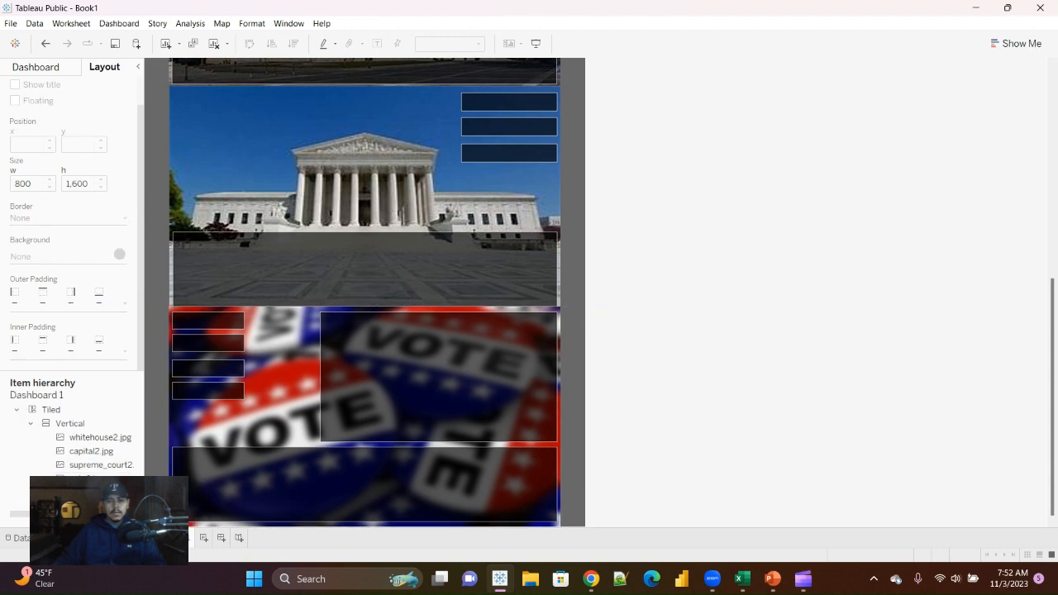
Step: Preview the dashboard in presentation mode, review the four stacked images, and return to editing
scroll(365, 294, up, 10)
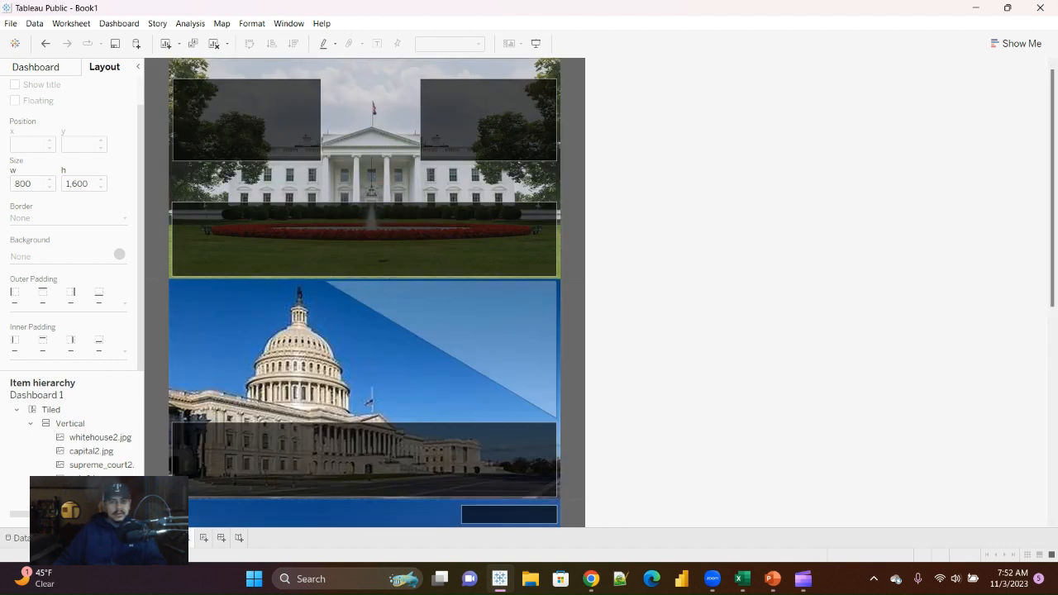
click(536, 43)
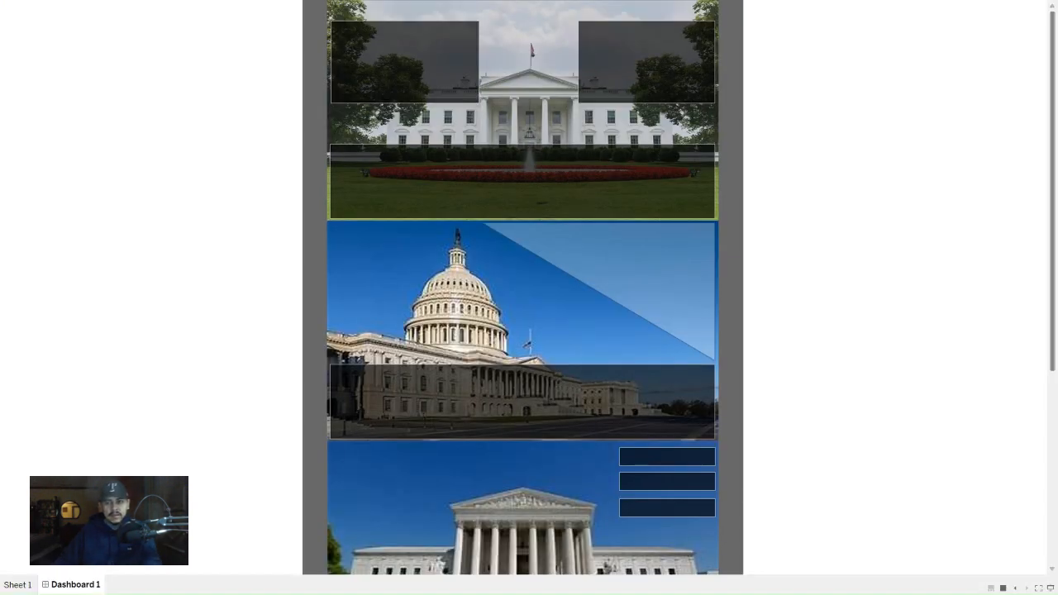
scroll(522, 288, down, 5)
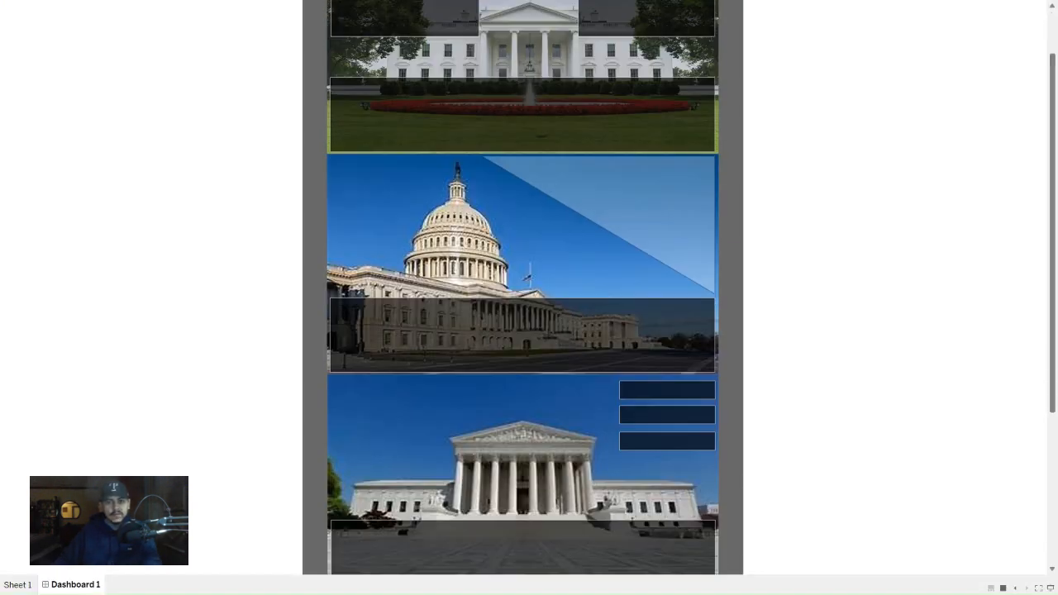
scroll(522, 287, up, 5)
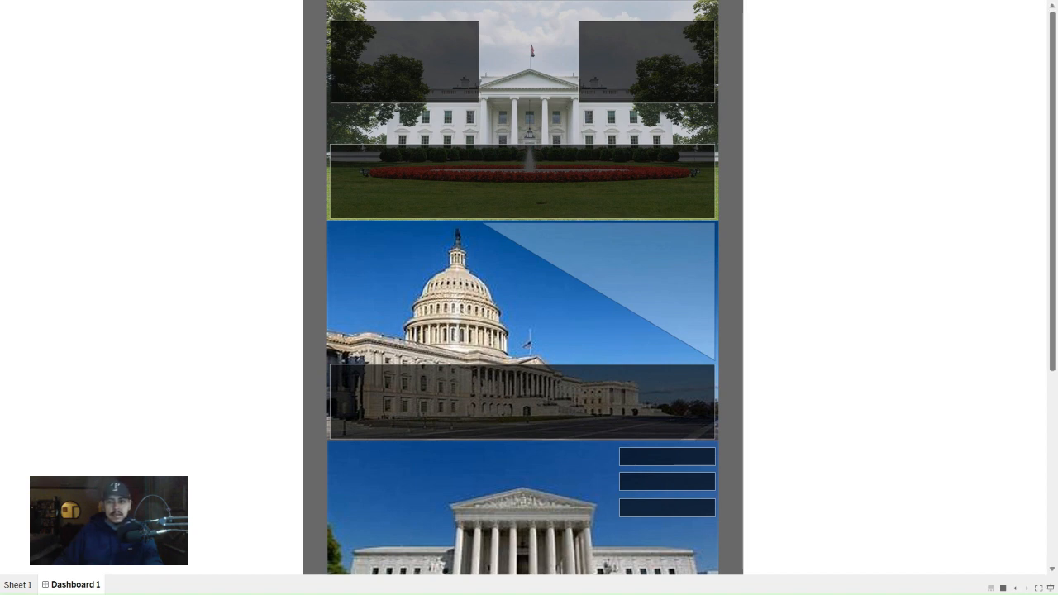
scroll(523, 288, down, 5)
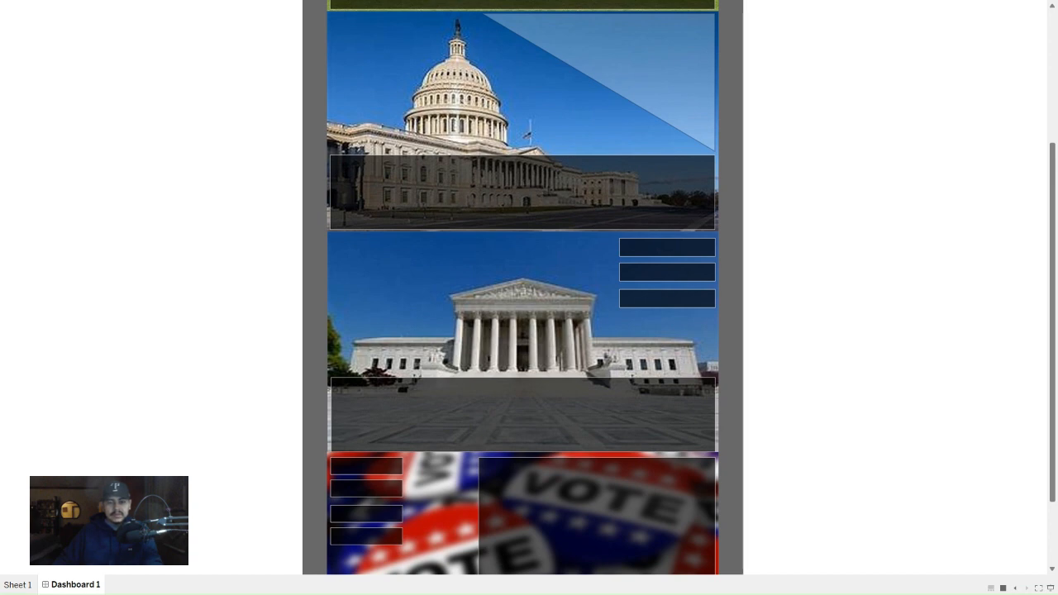
scroll(522, 288, down, 3)
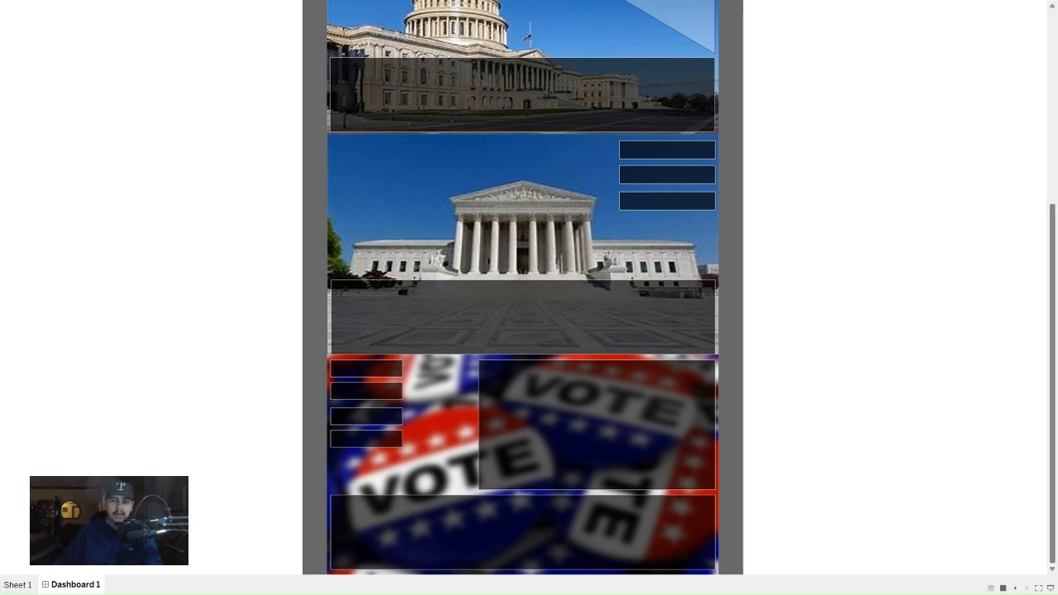
scroll(523, 287, up, 4)
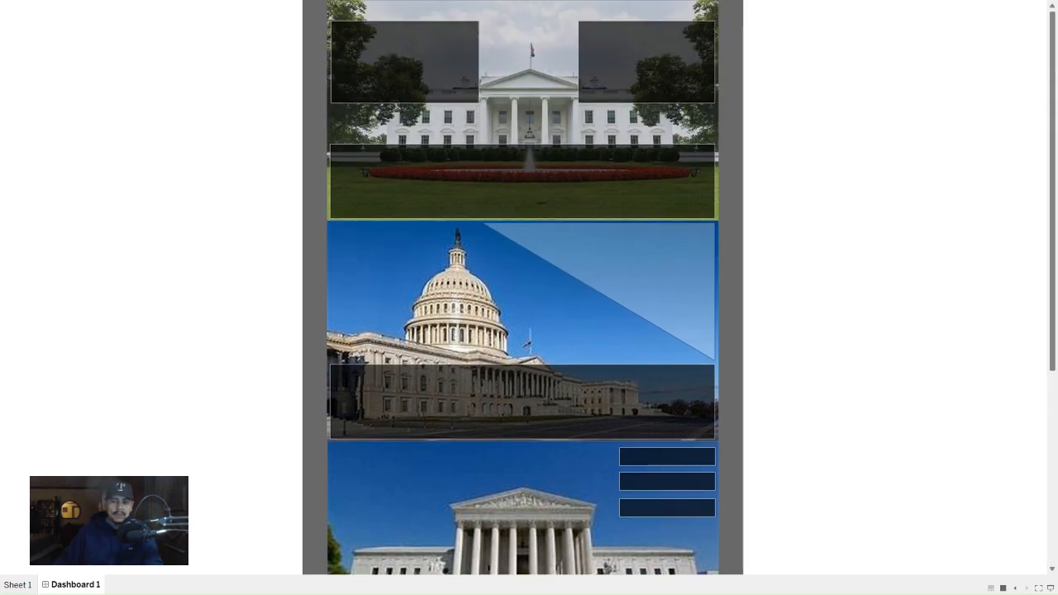
click(1050, 588)
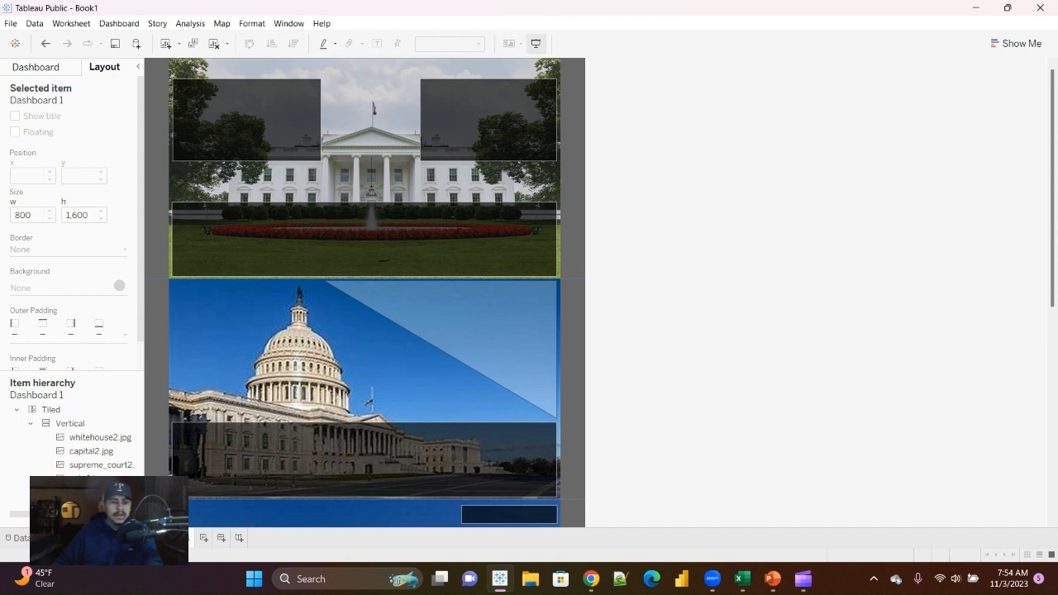
scroll(364, 294, down, 5)
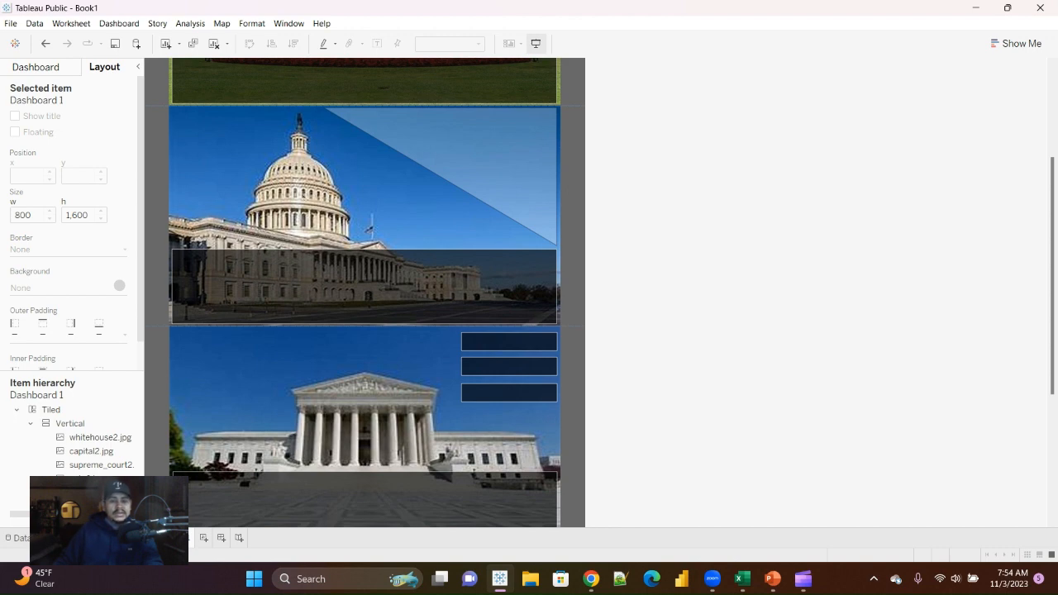
scroll(364, 293, down, 3)
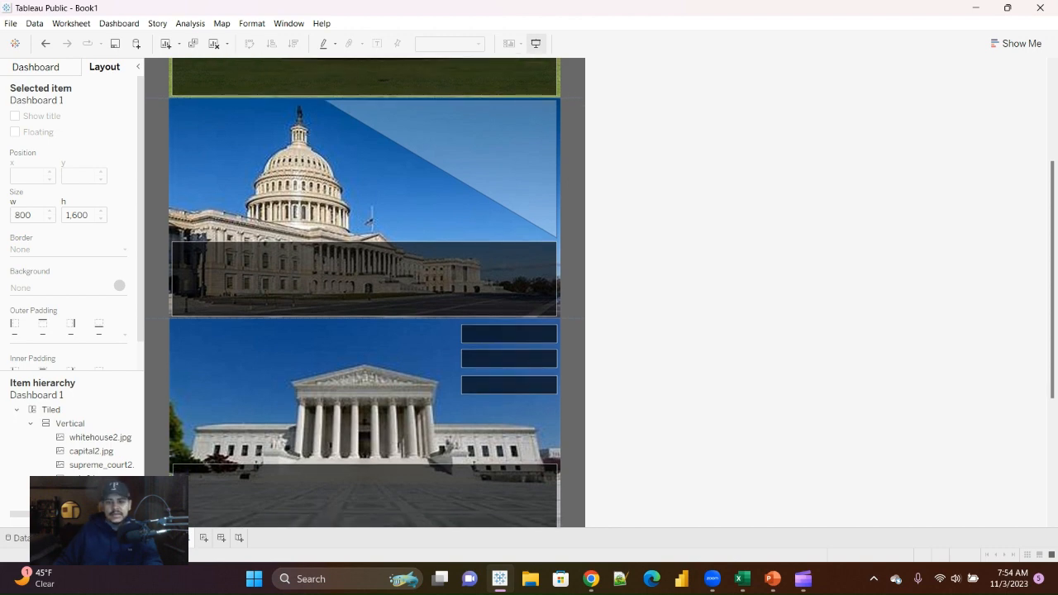
scroll(364, 293, down, 5)
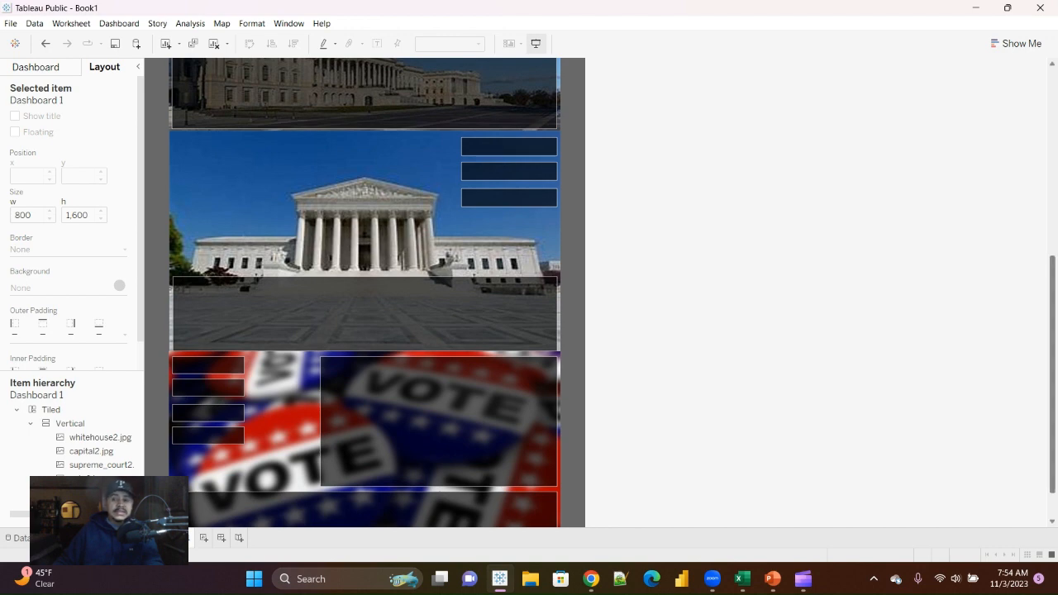
Step: Turn on the dashboard's layout grid over the stacked background images
scroll(364, 293, down, 2)
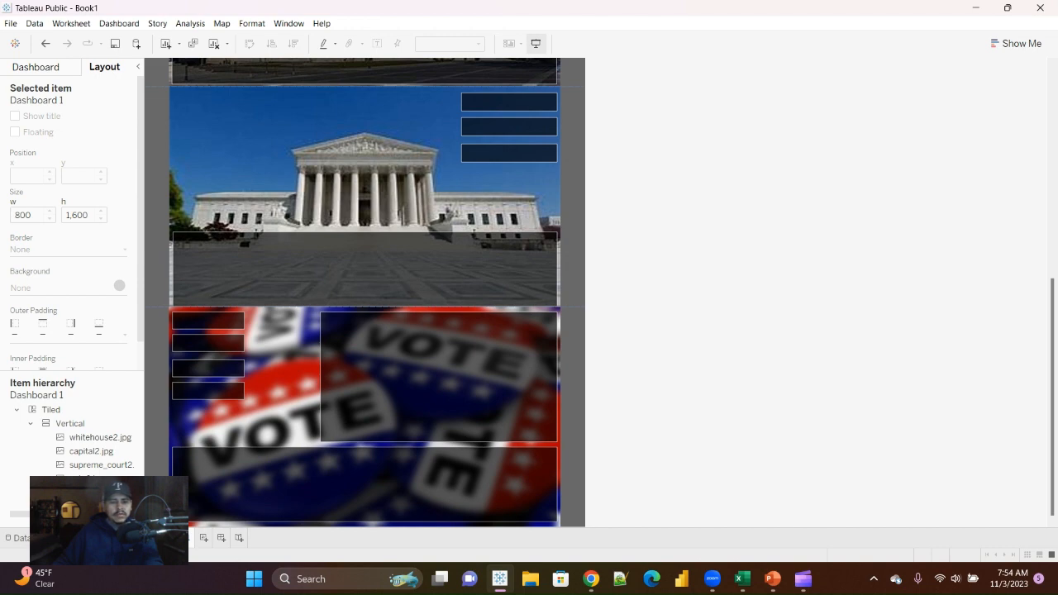
scroll(364, 293, up, 5)
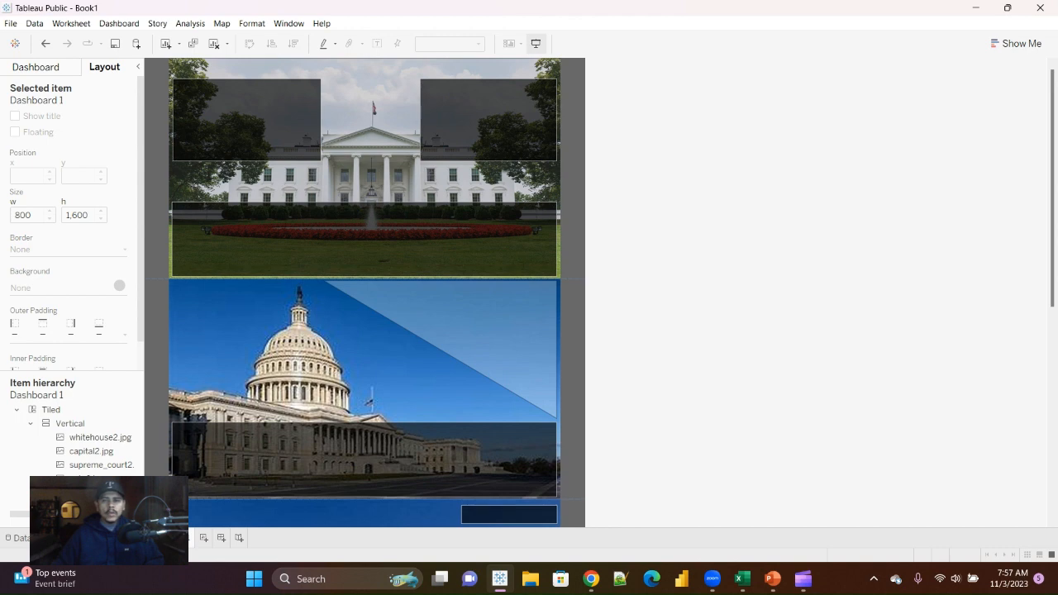
click(119, 24)
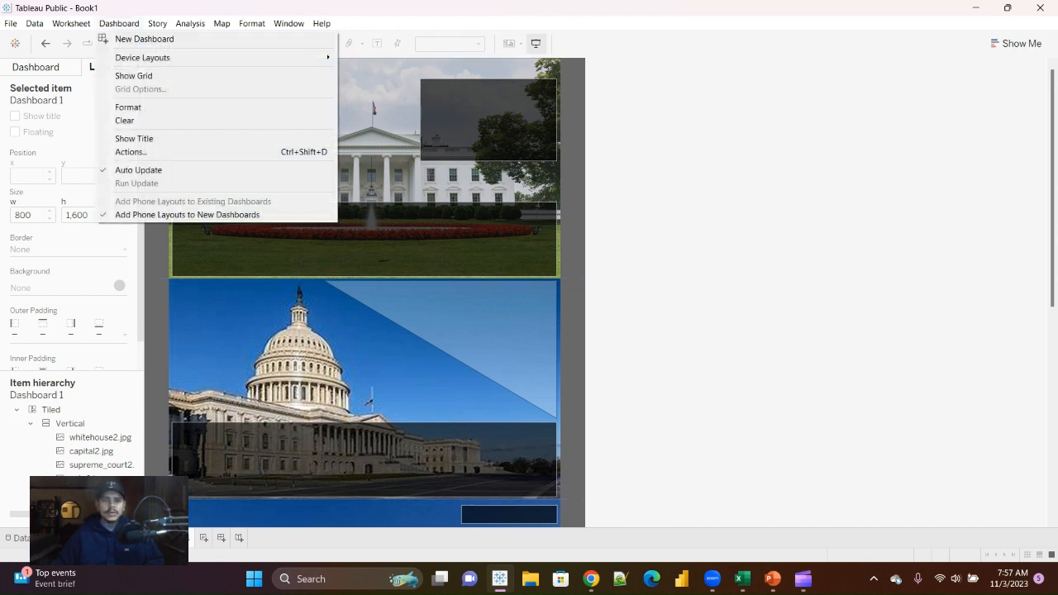
click(133, 75)
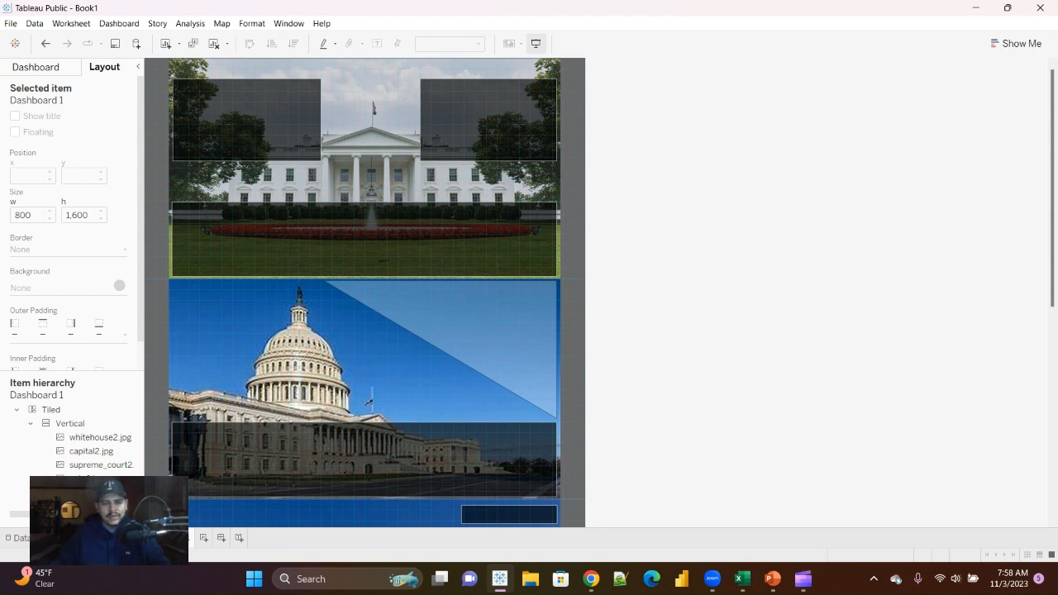
scroll(363, 293, down, 1)
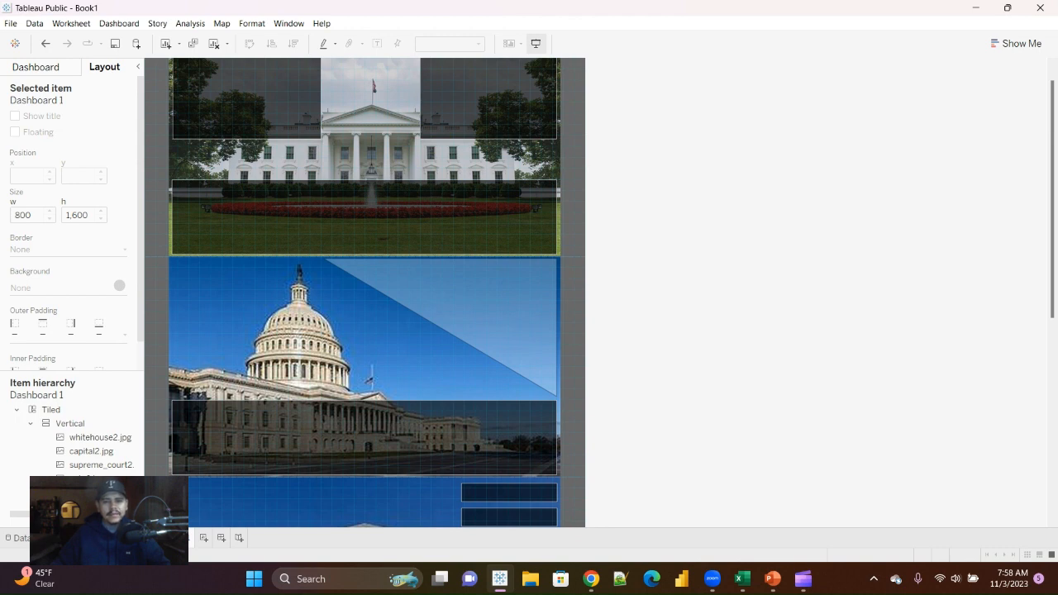
scroll(364, 293, down, 1)
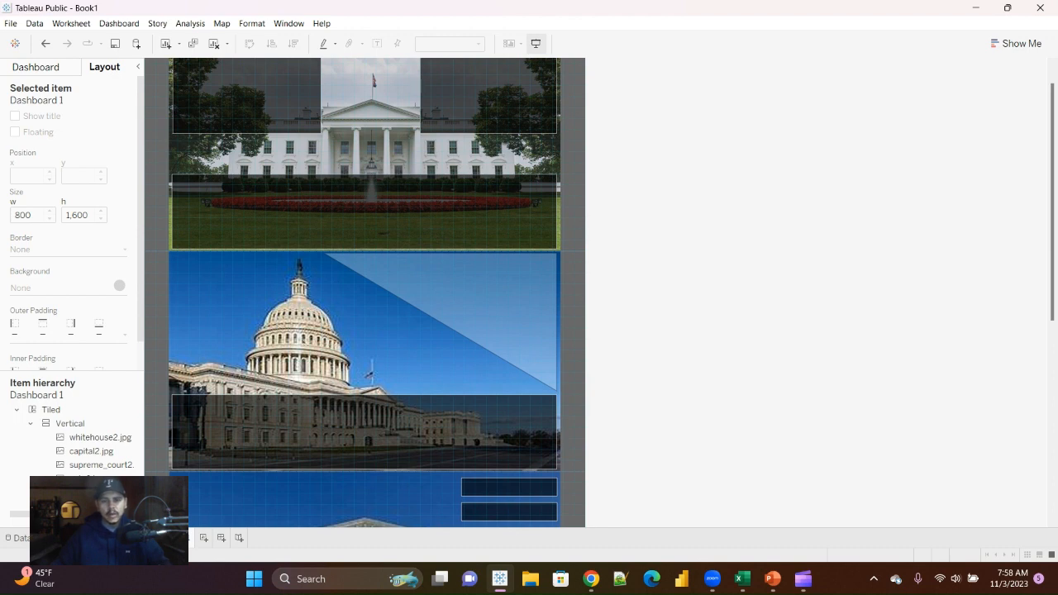
scroll(363, 293, up, 2)
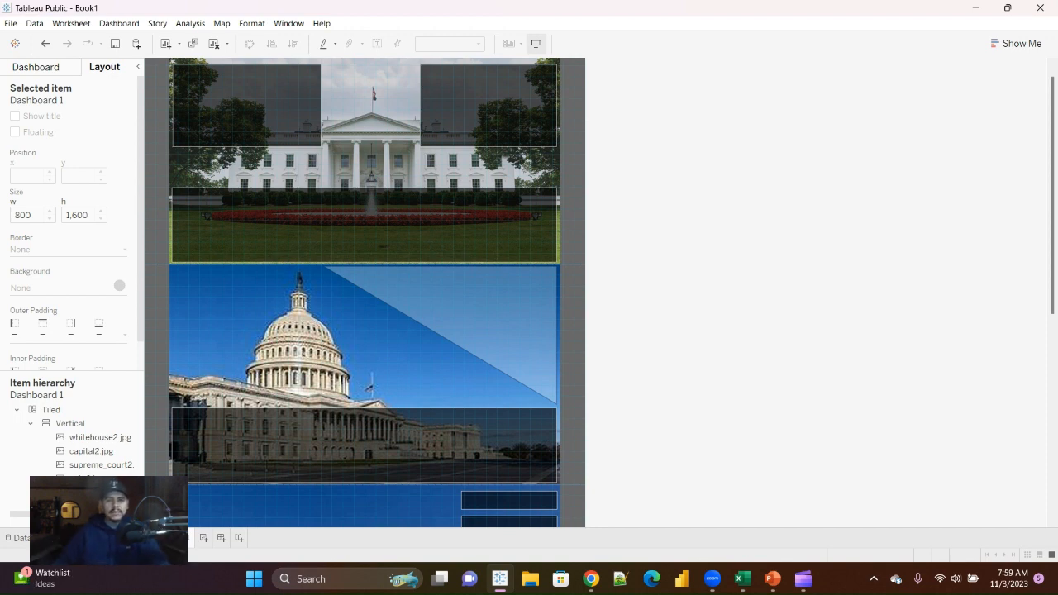
click(119, 23)
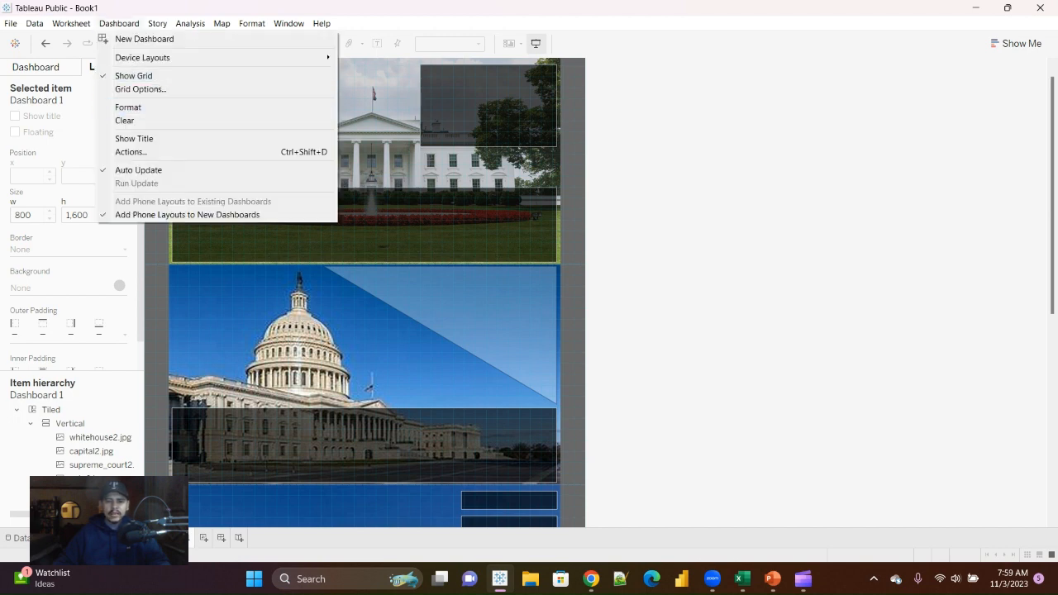
key(Escape)
scroll(364, 291, up, 1)
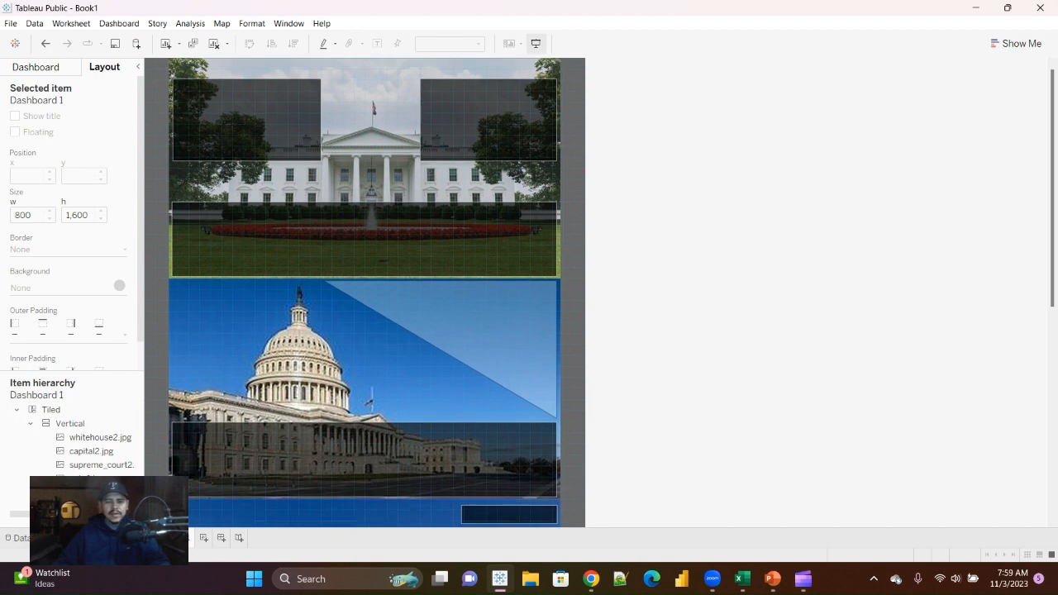